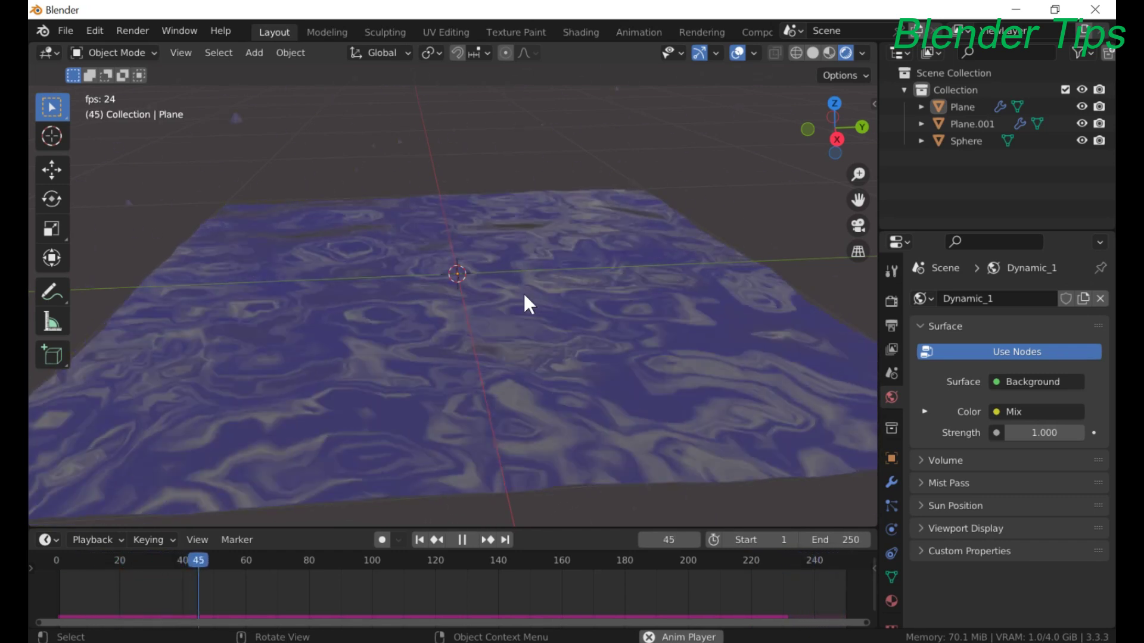
middle_drag(524, 293, 544, 277)
scroll(541, 277, down, 5)
scroll(522, 295, up, 5)
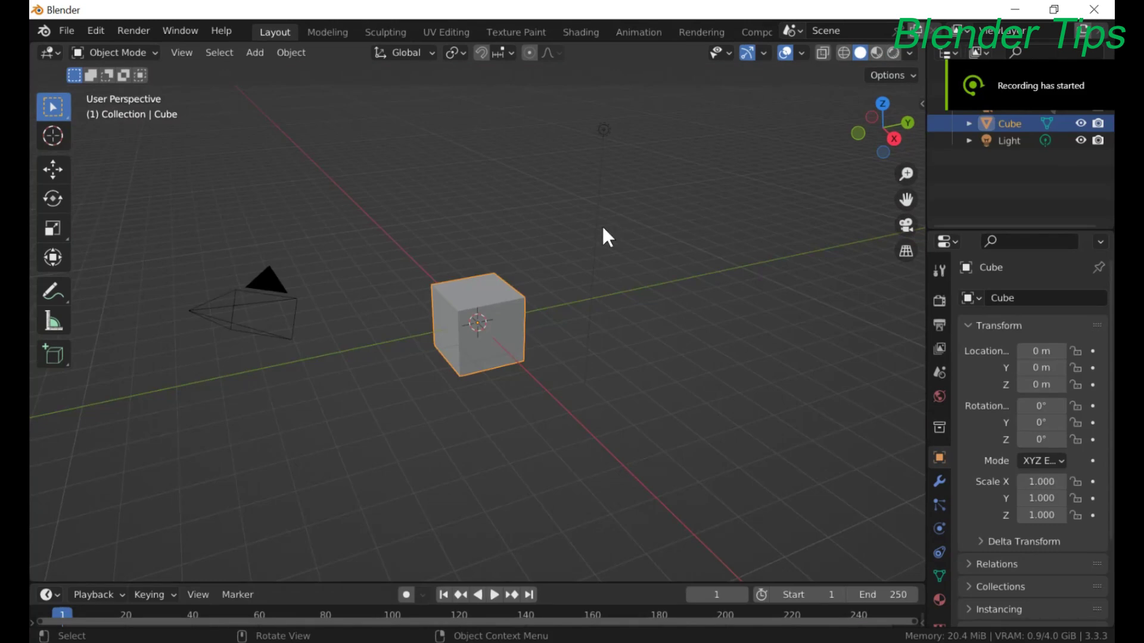
- Delete the default camera, cube and light from the scene
scroll(603, 229, down, 3)
scroll(601, 232, up, 1)
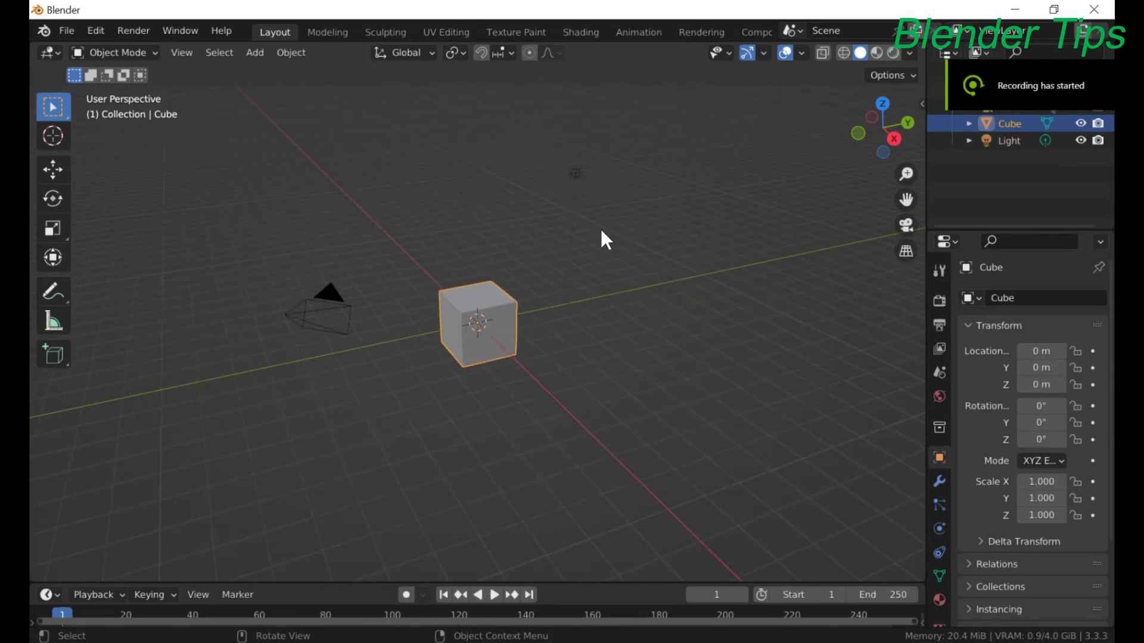
drag(218, 222, 607, 378)
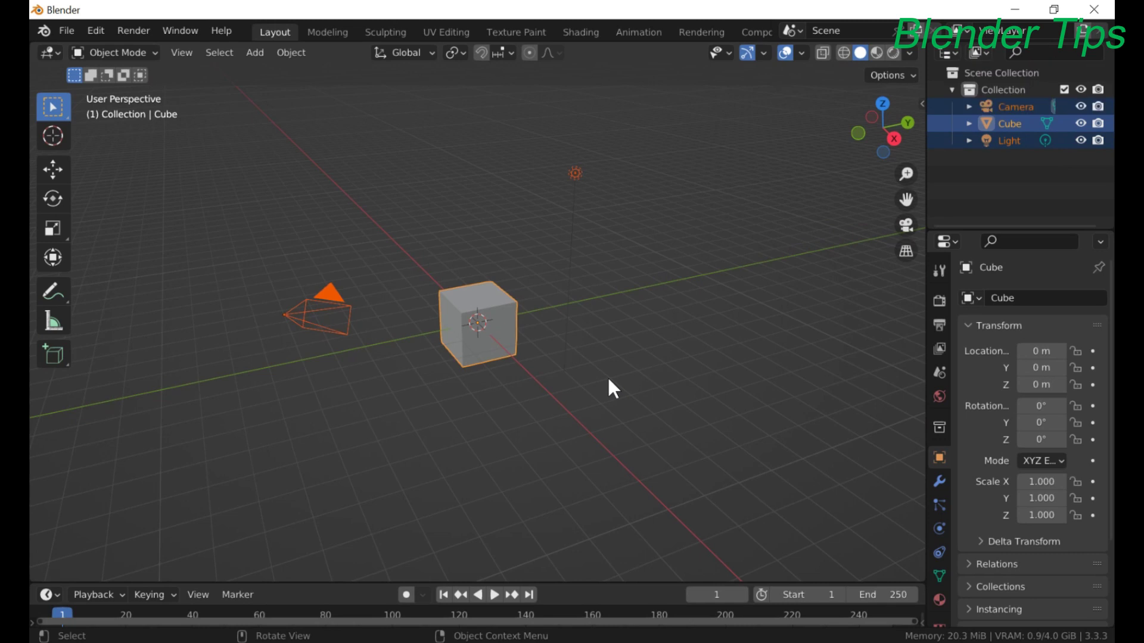
key(Delete)
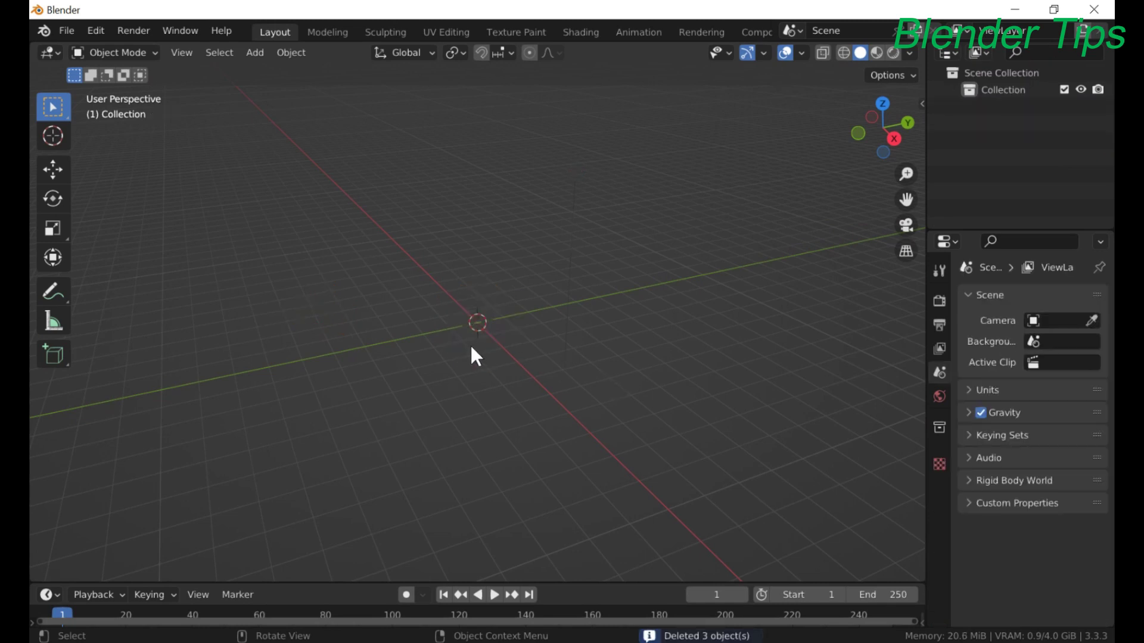
- Add a mesh plane at the origin of the empty scene
key(shift+a)
mouse_move(469, 306)
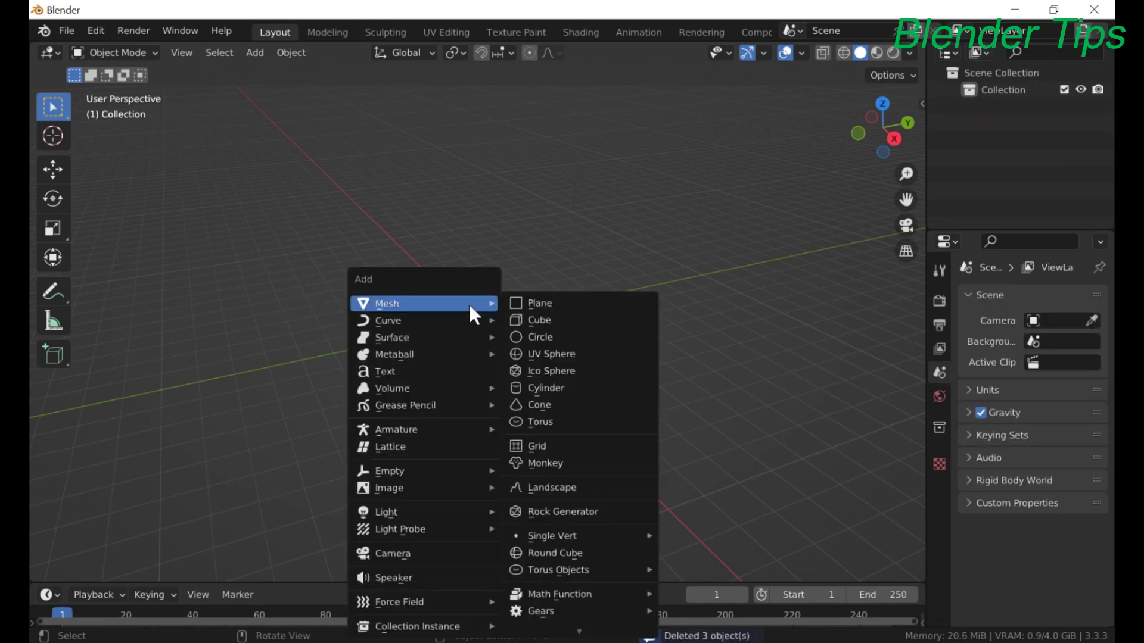
click(538, 304)
scroll(503, 345, up, 8)
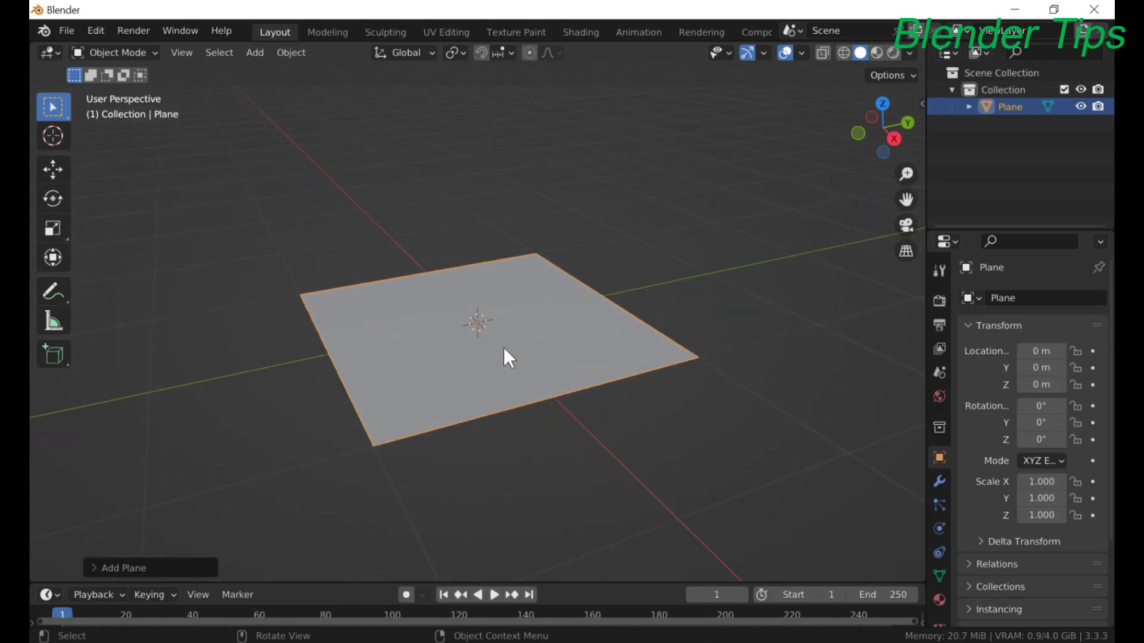
scroll(502, 348, up, 3)
middle_drag(503, 348, 473, 359)
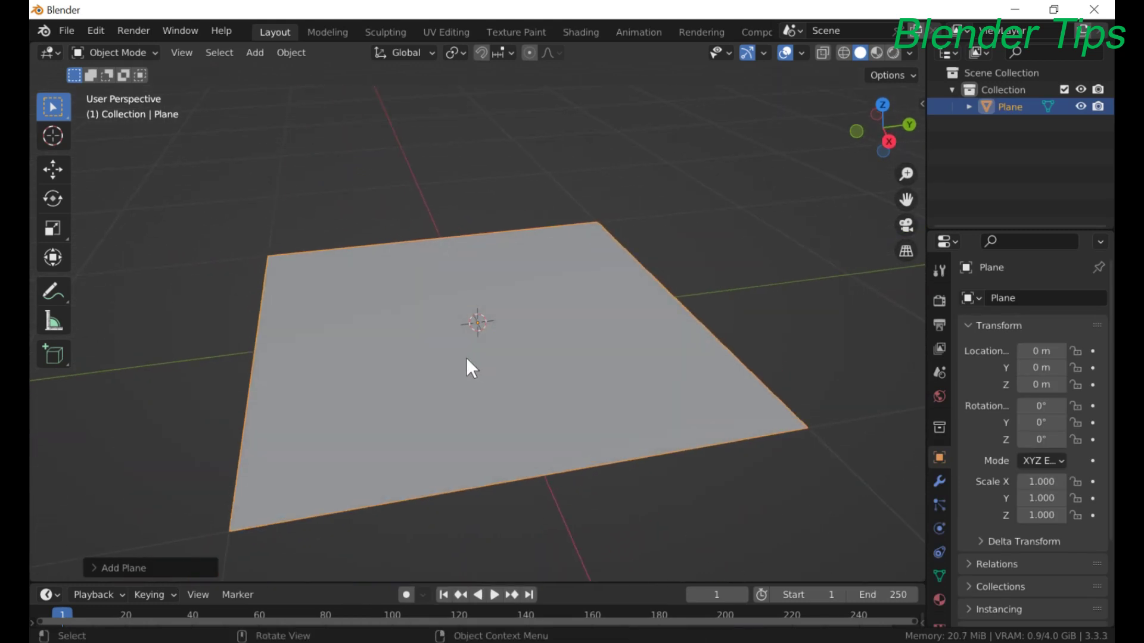
- Duplicate the plane and raise the copy about 1.19 m along the Z axis
key(shift+d)
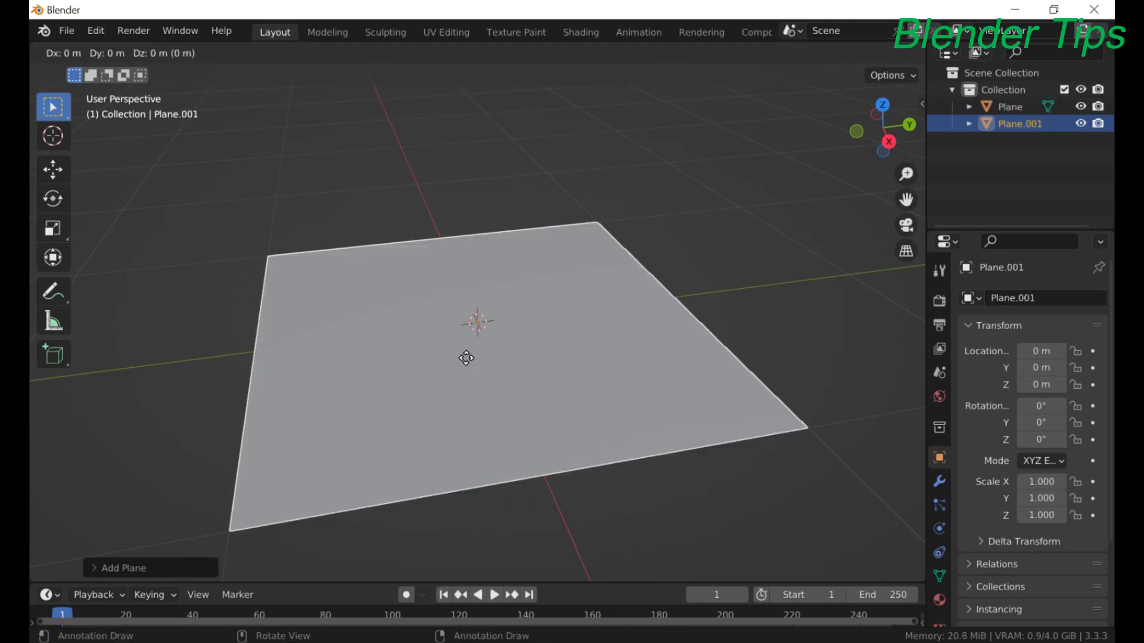
click(466, 358)
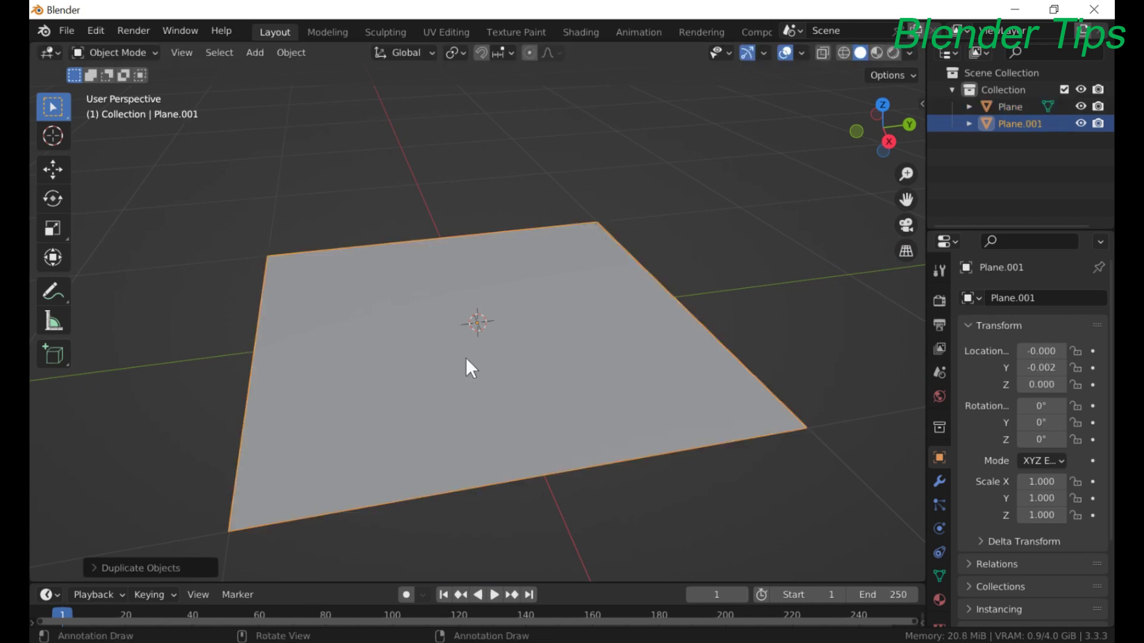
key(g)
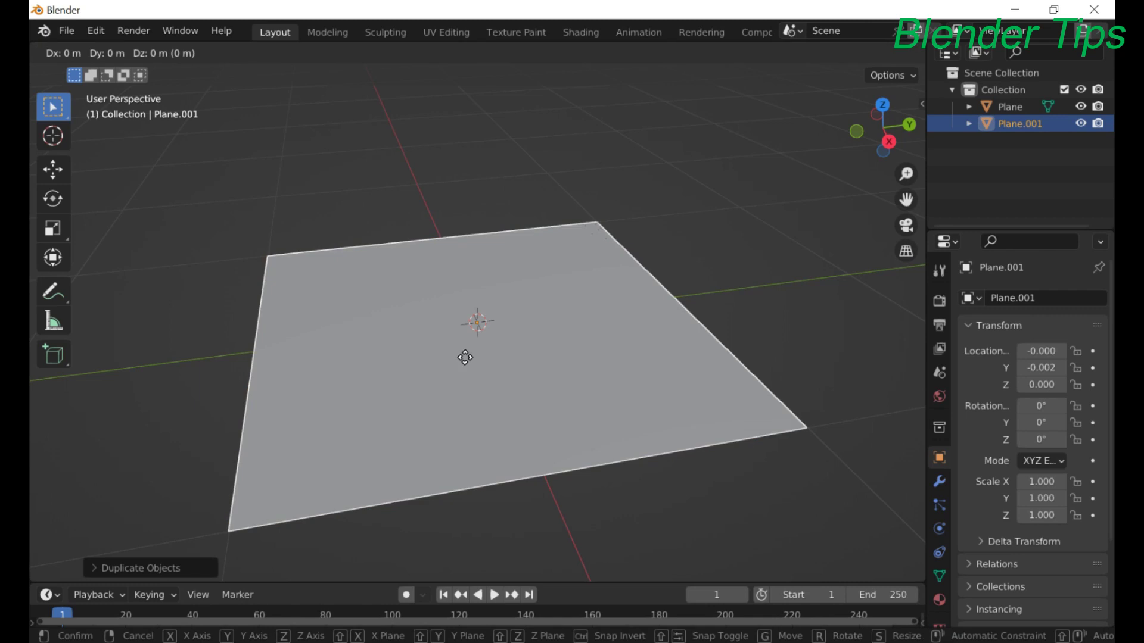
key(z)
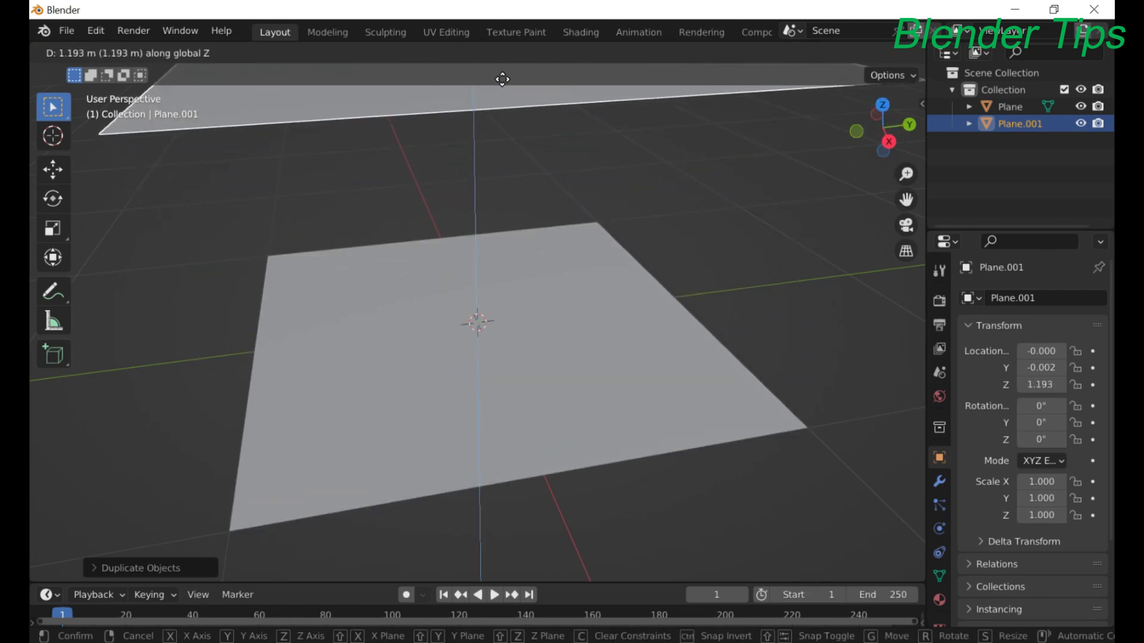
click(500, 71)
scroll(540, 249, down, 2)
scroll(540, 249, up, 8)
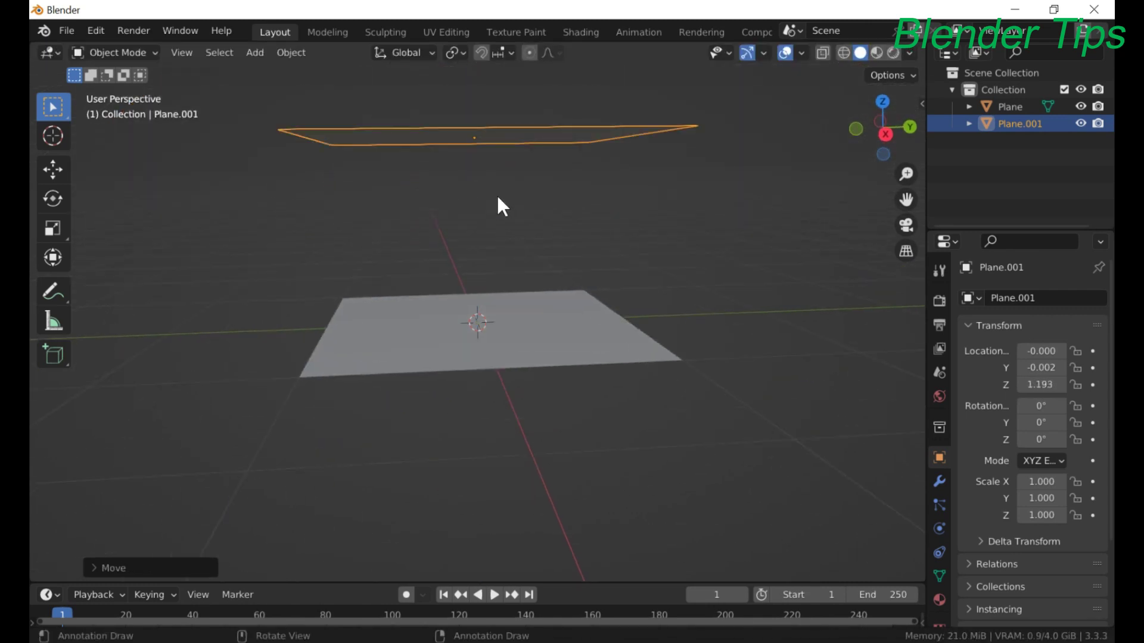
scroll(520, 276, down, 4)
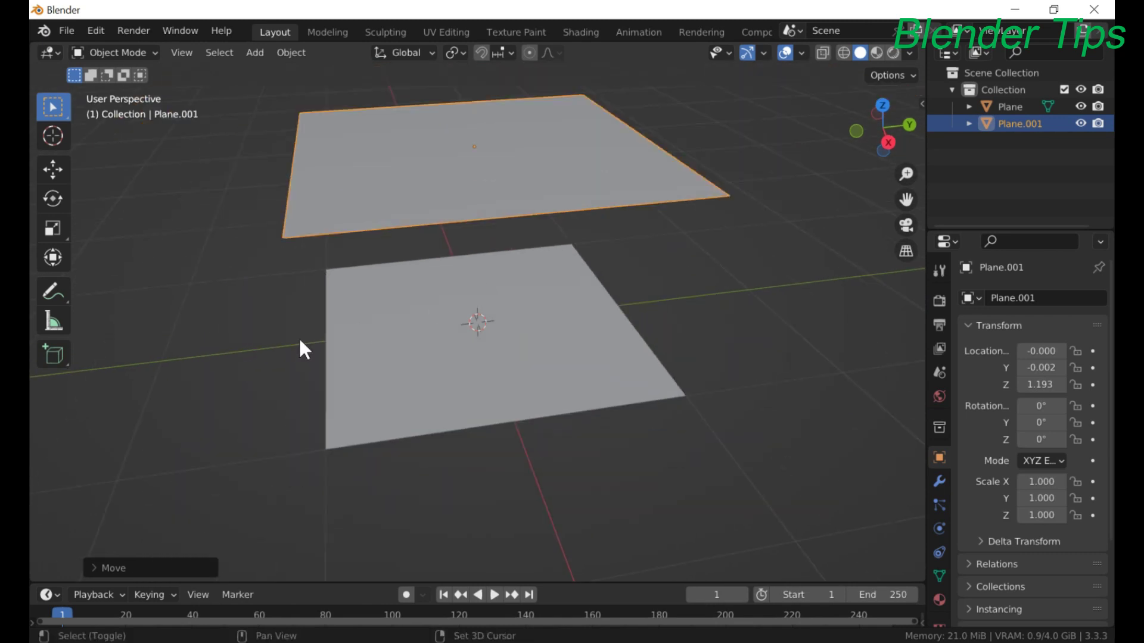
- Add a UV sphere and apply smooth shading to it
key(shift+a)
mouse_move(296, 300)
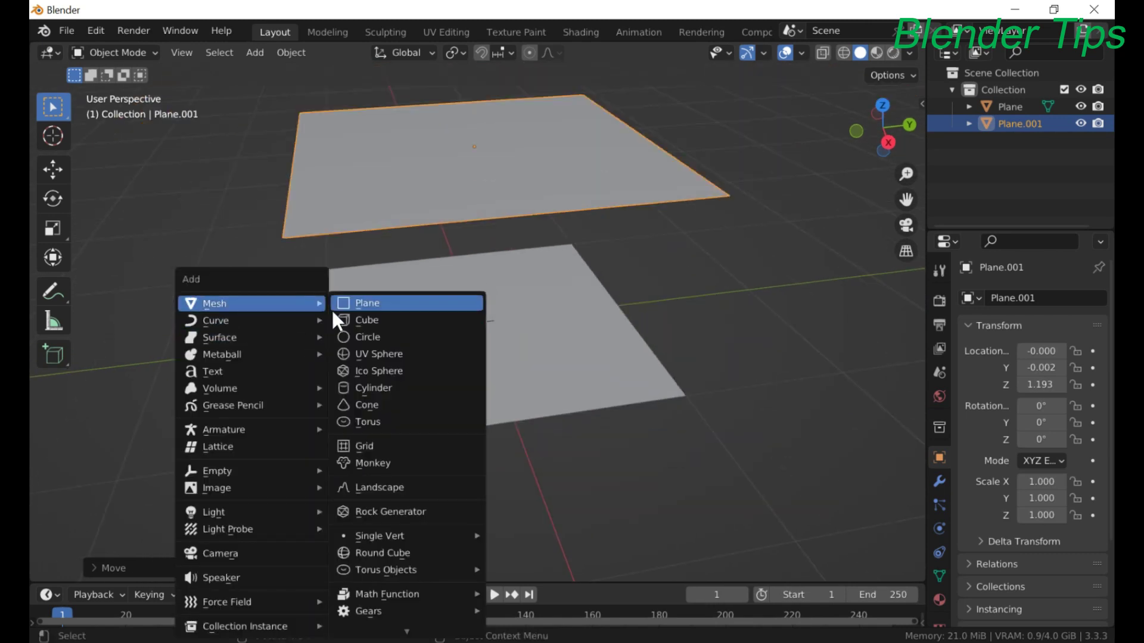
click(396, 353)
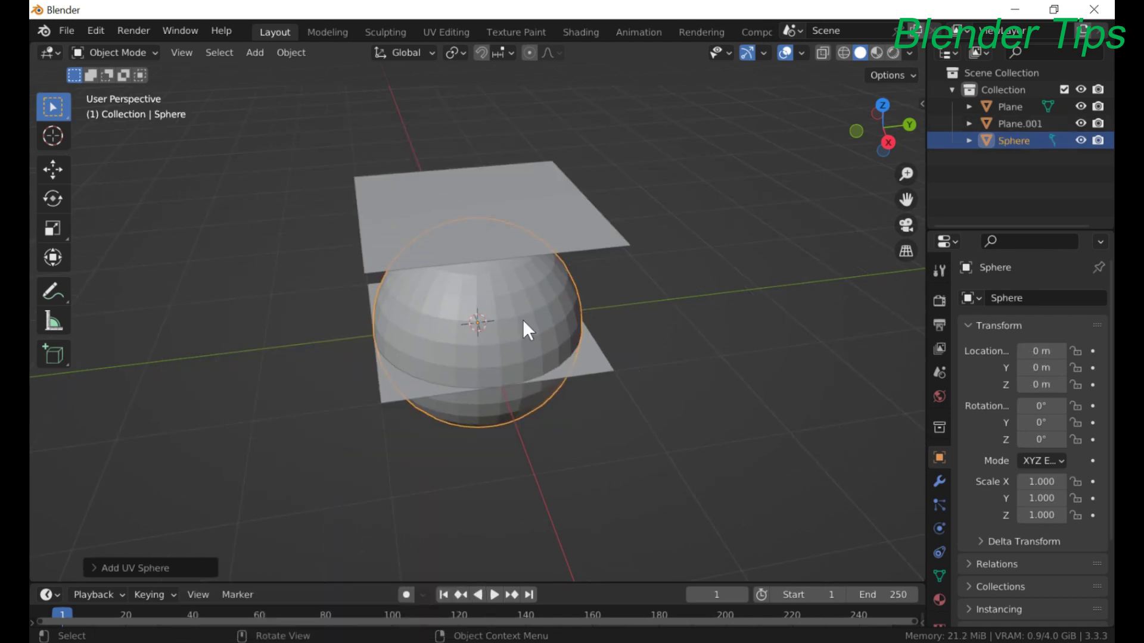
right_click(521, 319)
click(498, 316)
middle_drag(534, 317, 512, 311)
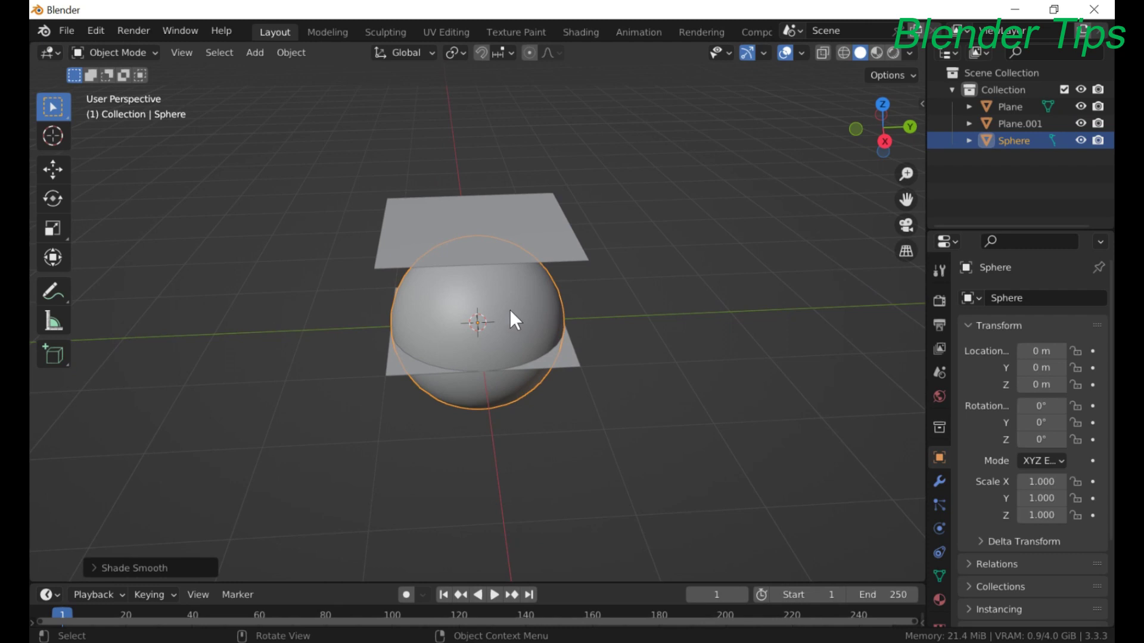
- Move the sphere clear of the two planes, about 3.1 m along the Y axis
key(g)
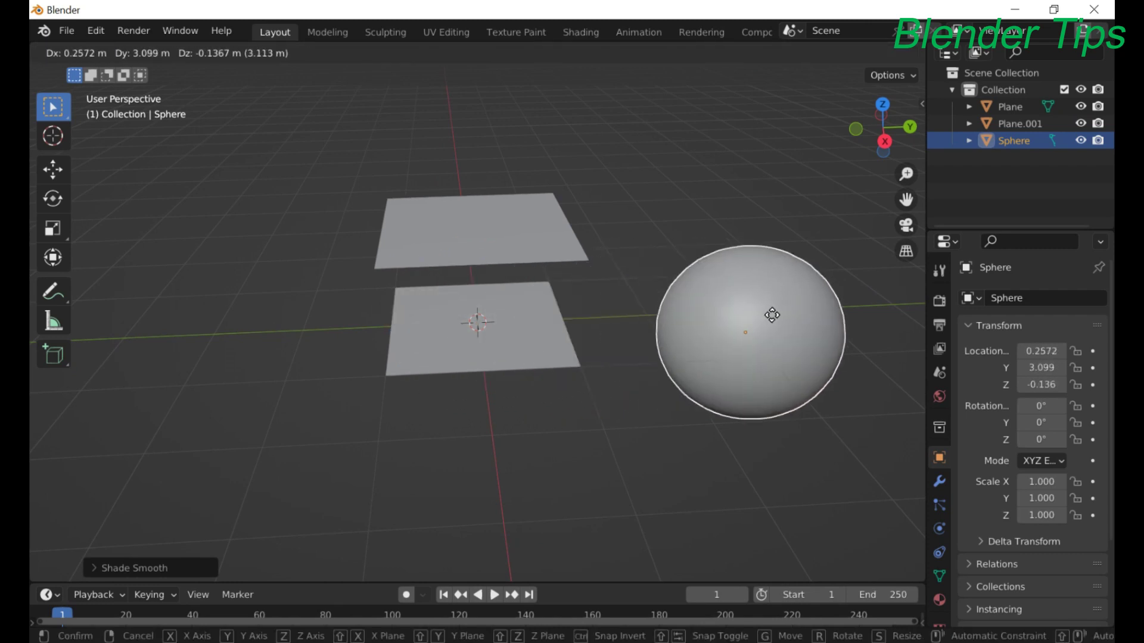
click(771, 307)
key(KP_Decimal)
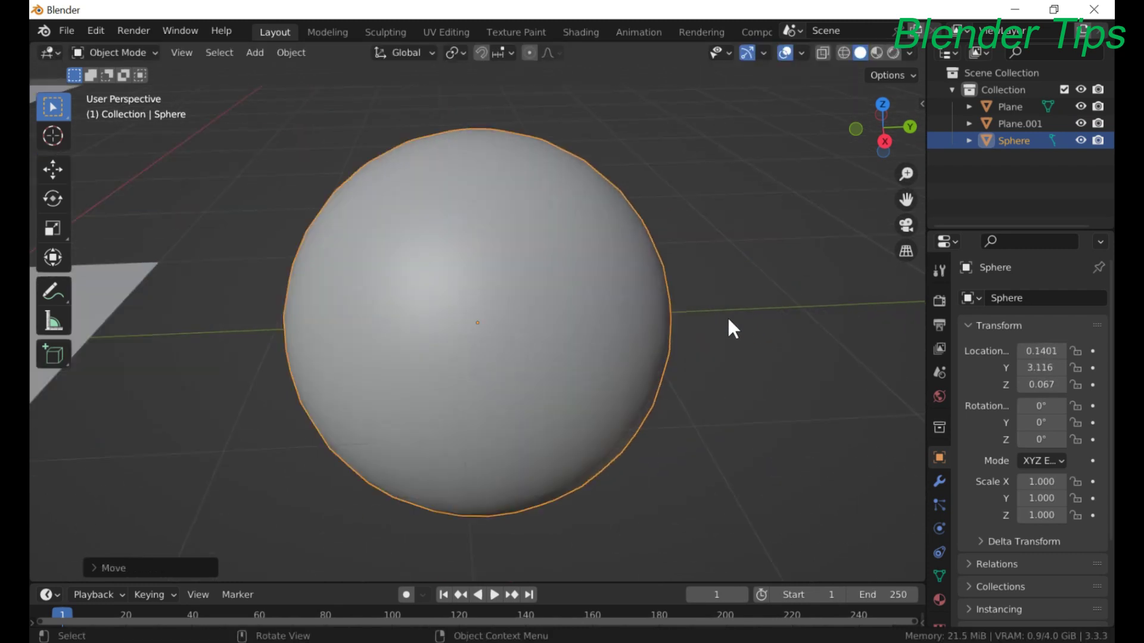
scroll(577, 317, down, 4)
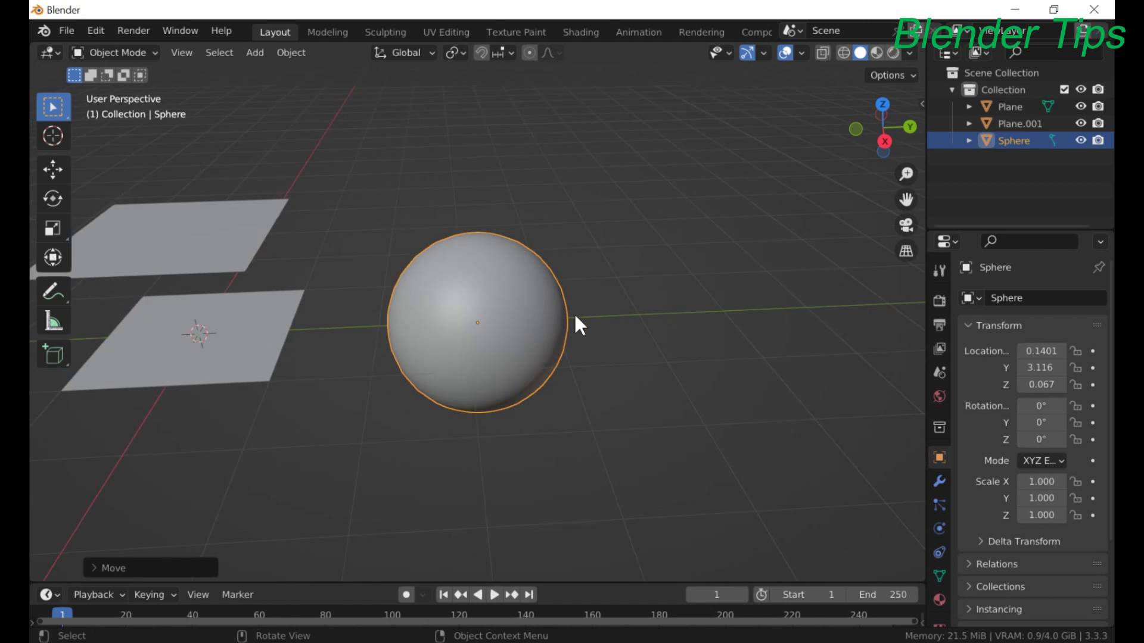
- Select only the sphere's top pole vertex in Edit Mode and enable proportional editing
key(Tab)
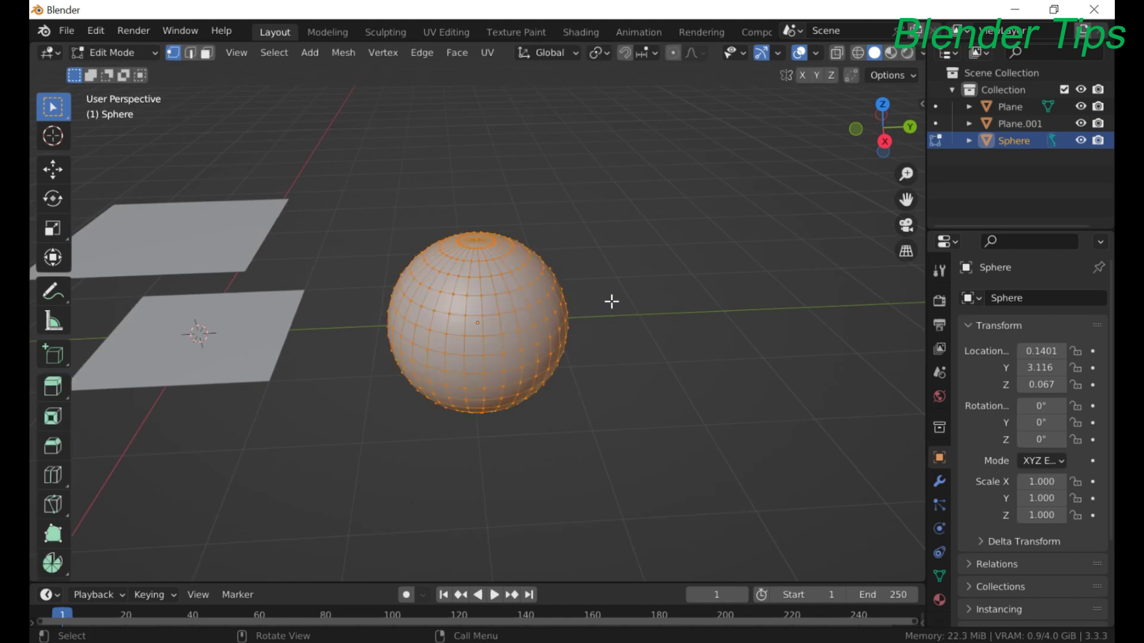
middle_drag(611, 301, 613, 286)
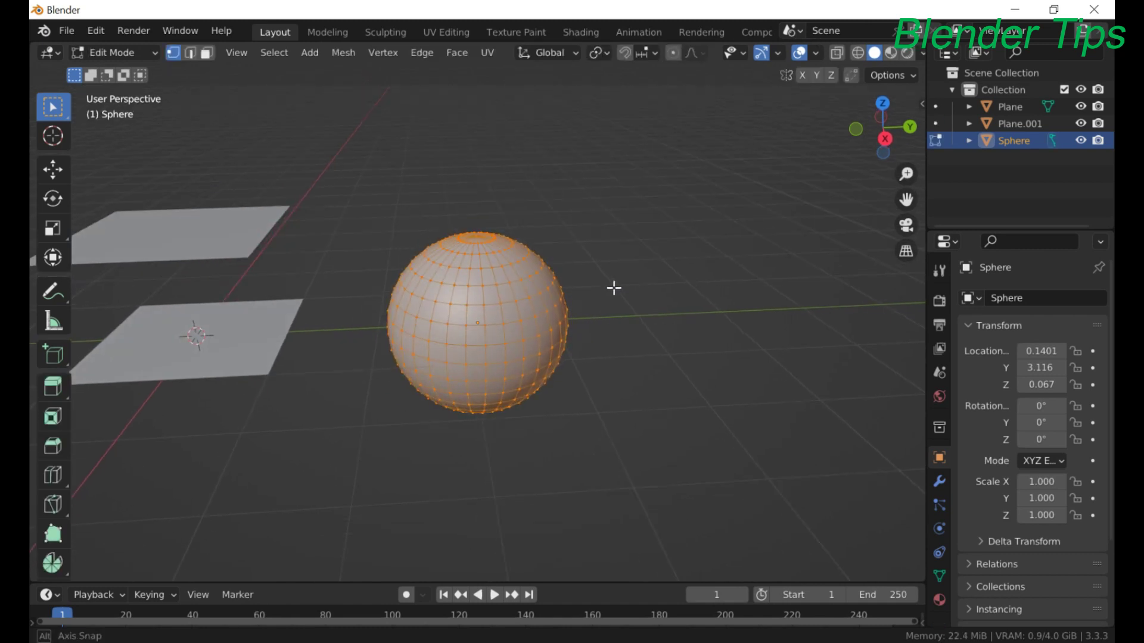
alt+click(481, 237)
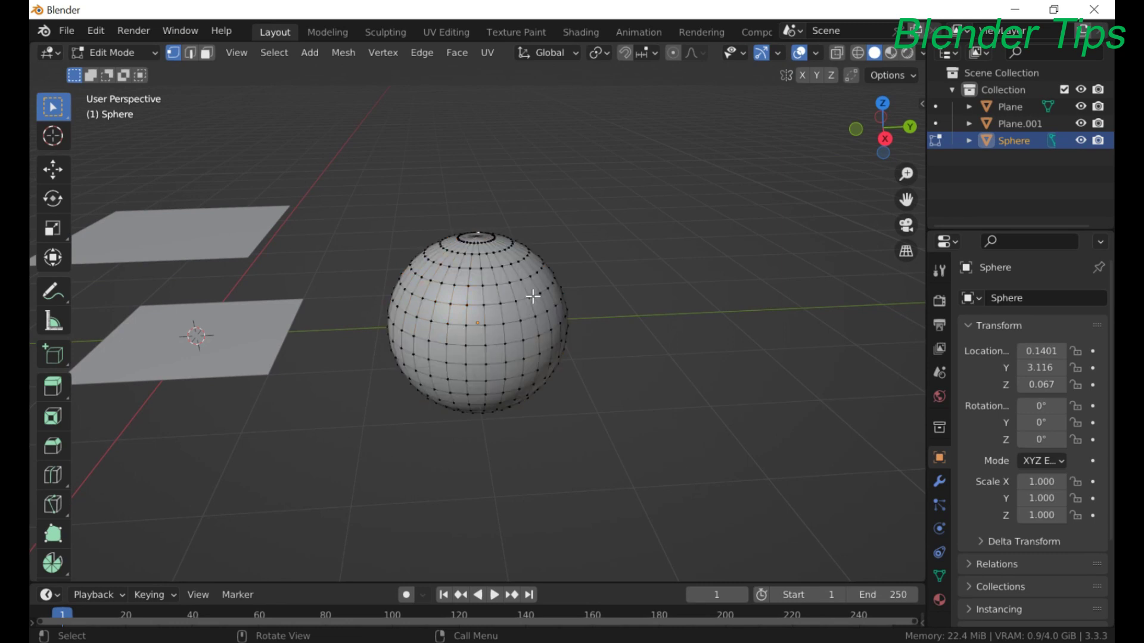
middle_drag(533, 297, 582, 284)
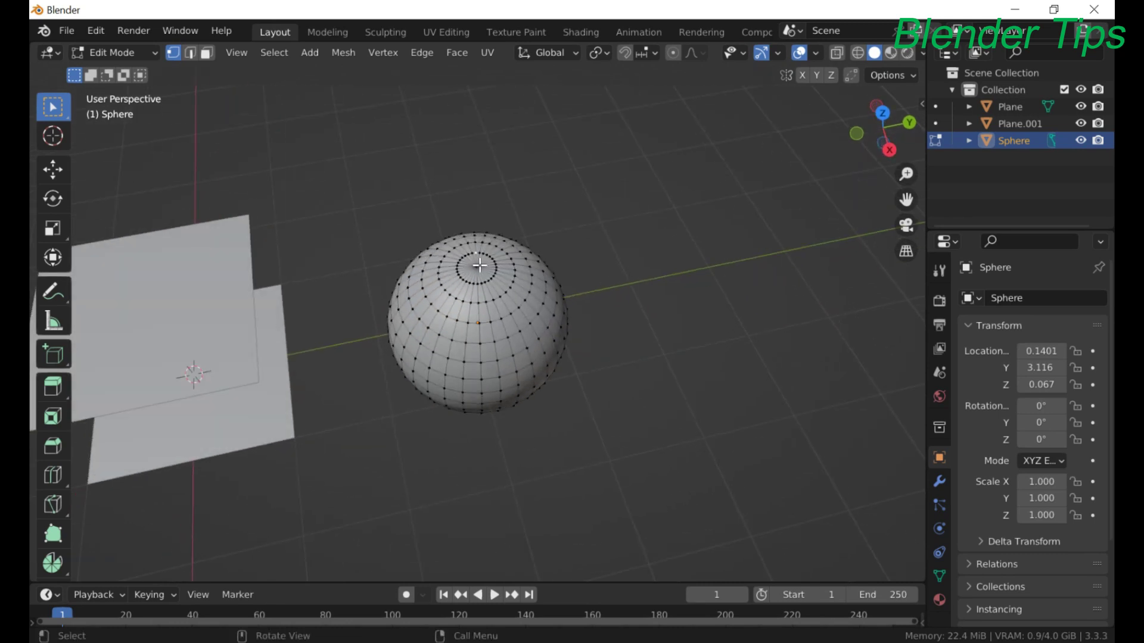
middle_drag(611, 271, 608, 205)
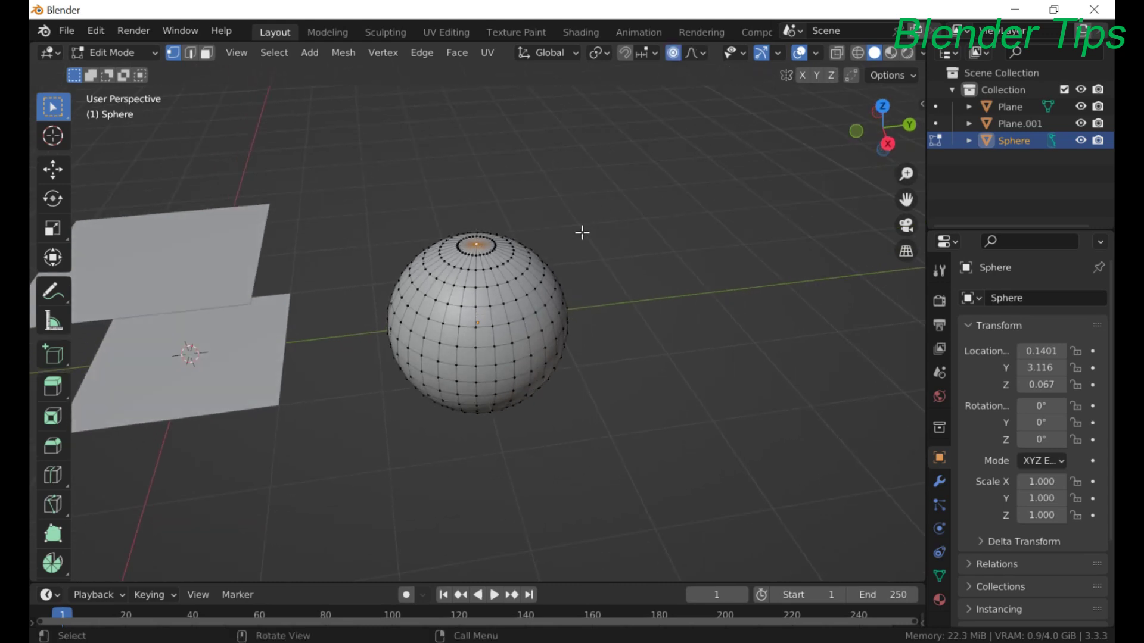
middle_drag(582, 233, 547, 202)
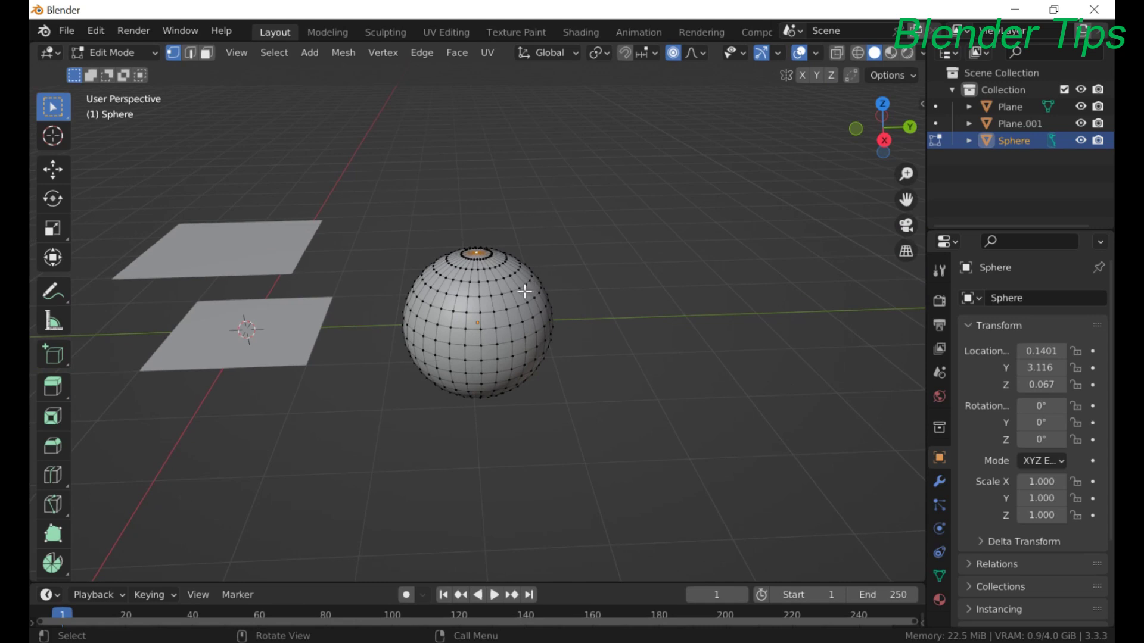
- Pull the top vertex up about 0.65 m along Z with smooth falloff to form a teardrop, and return to Object Mode
key(g)
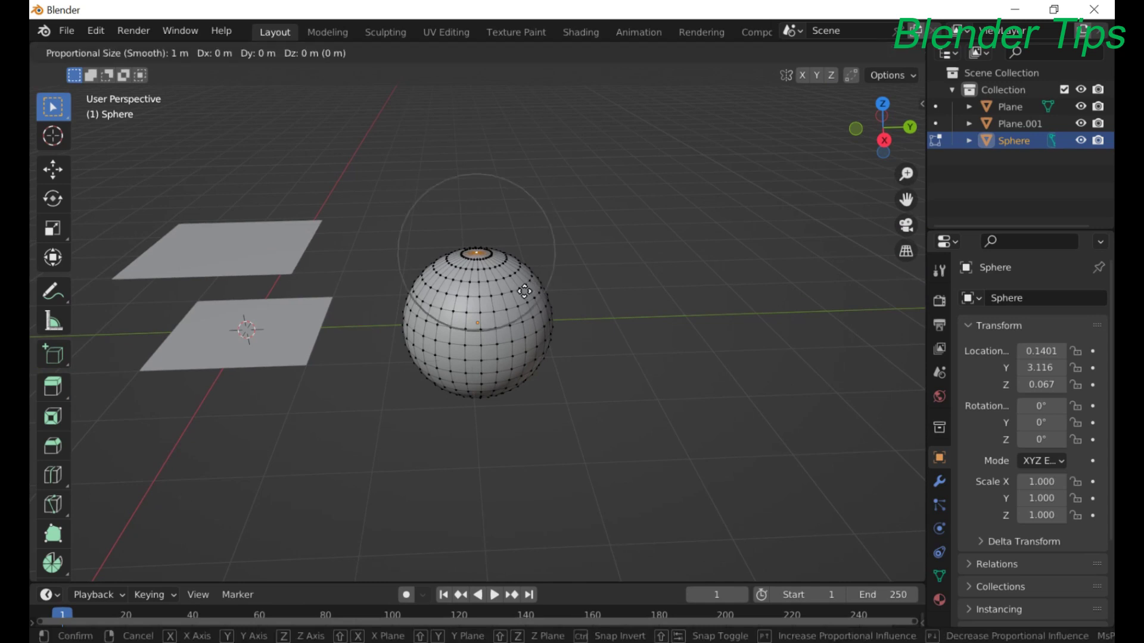
key(z)
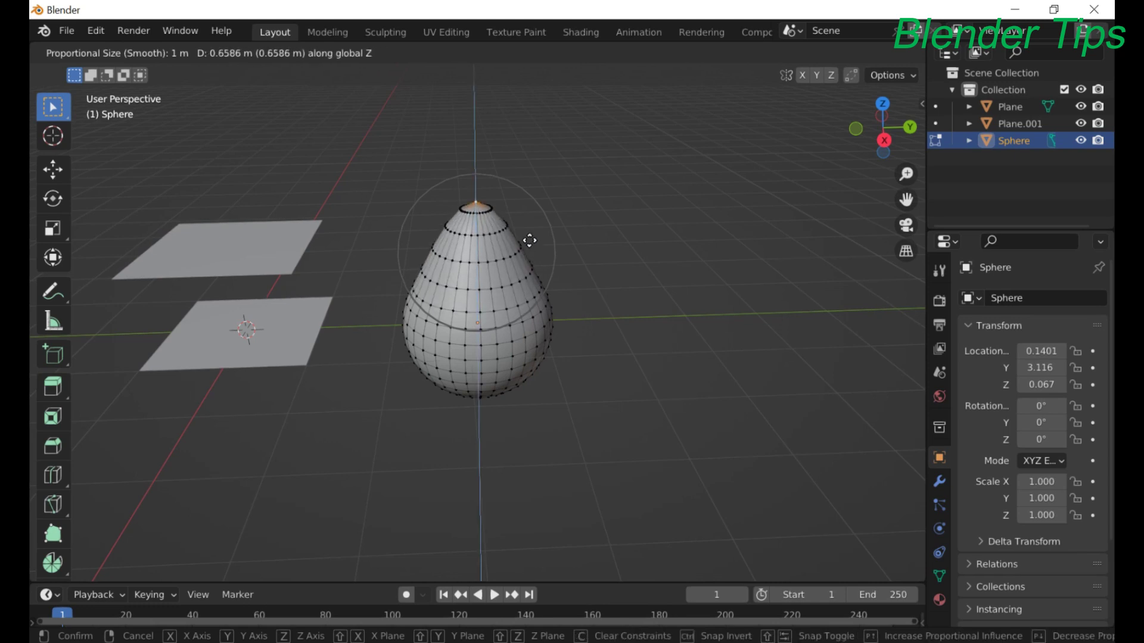
scroll(528, 249, down, 2)
scroll(529, 243, up, 3)
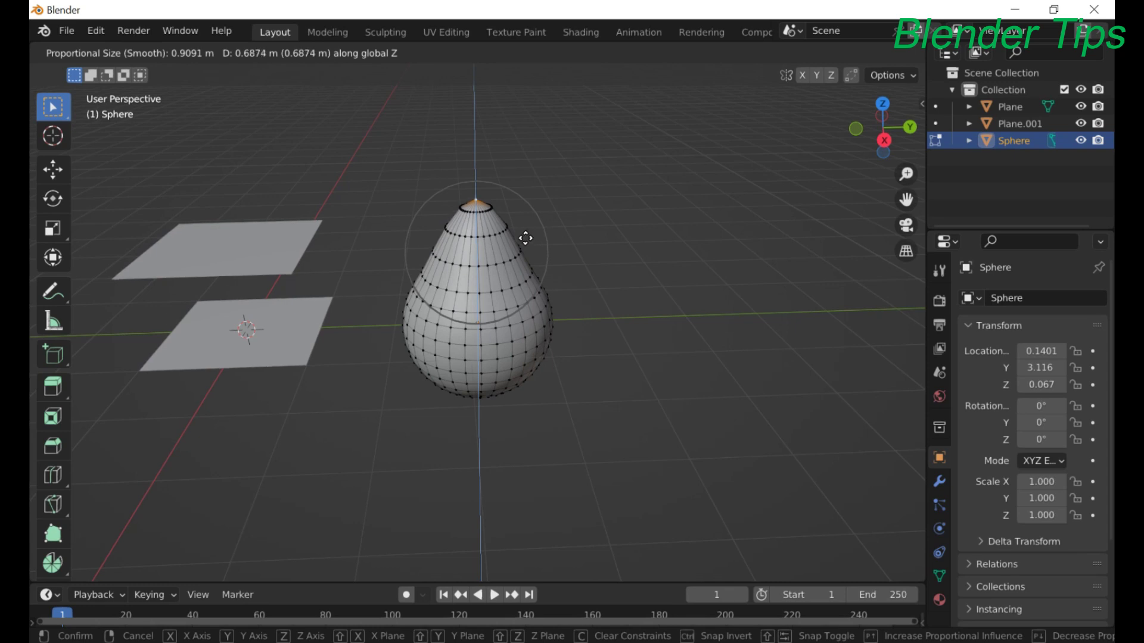
click(520, 242)
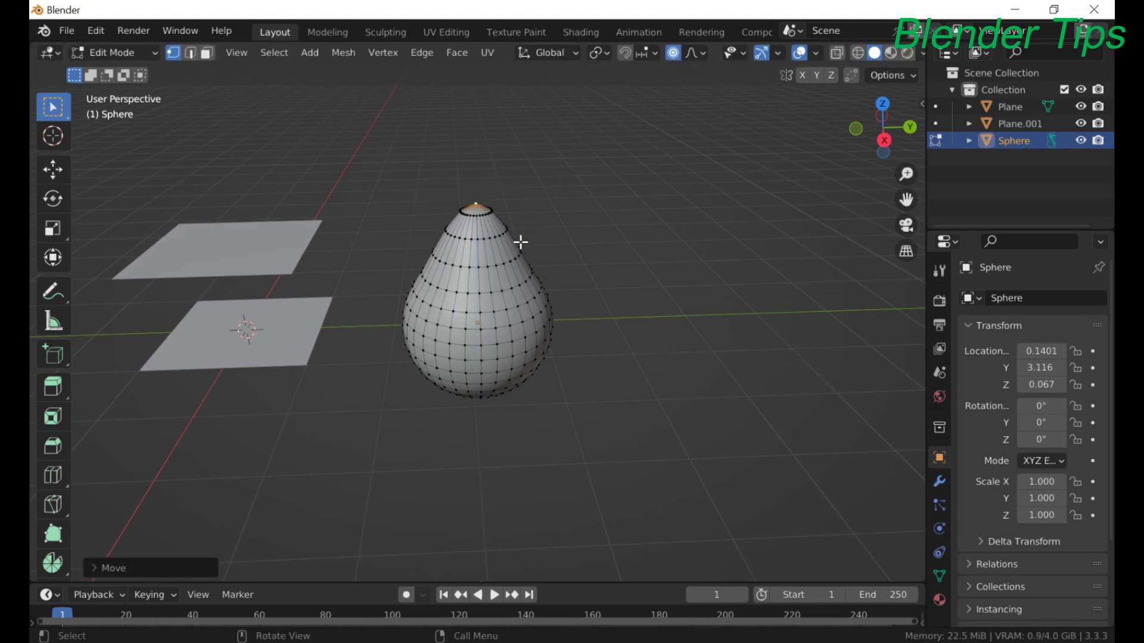
key(Tab)
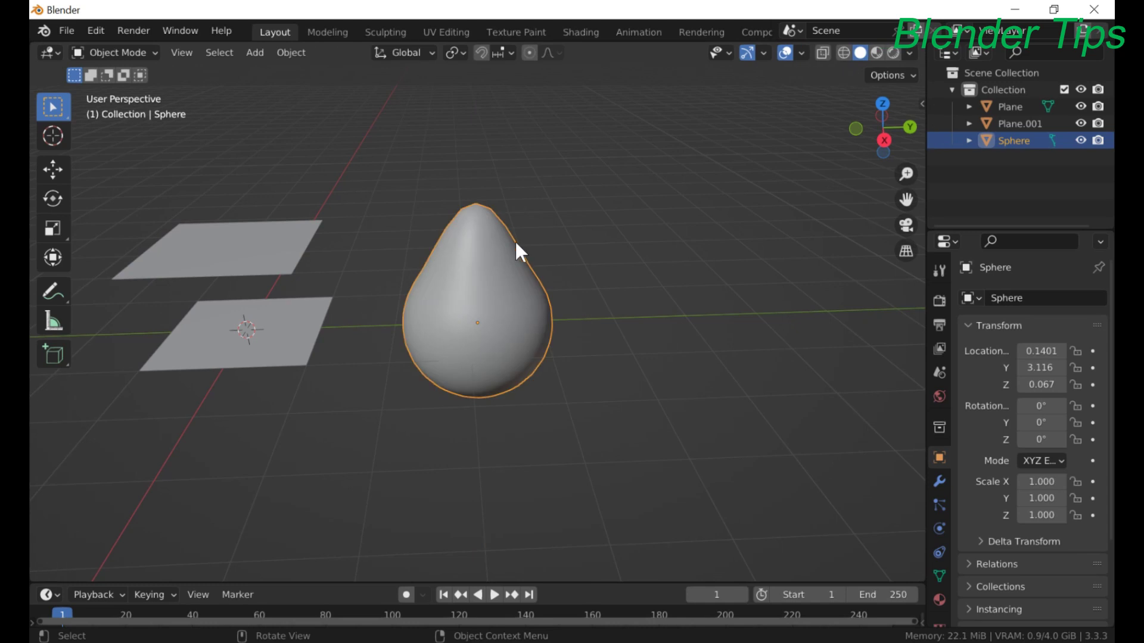
- Move the teardrop-shaped sphere farther away from the planes, mainly along the positive Y direction
scroll(521, 245, down, 2)
click(311, 353)
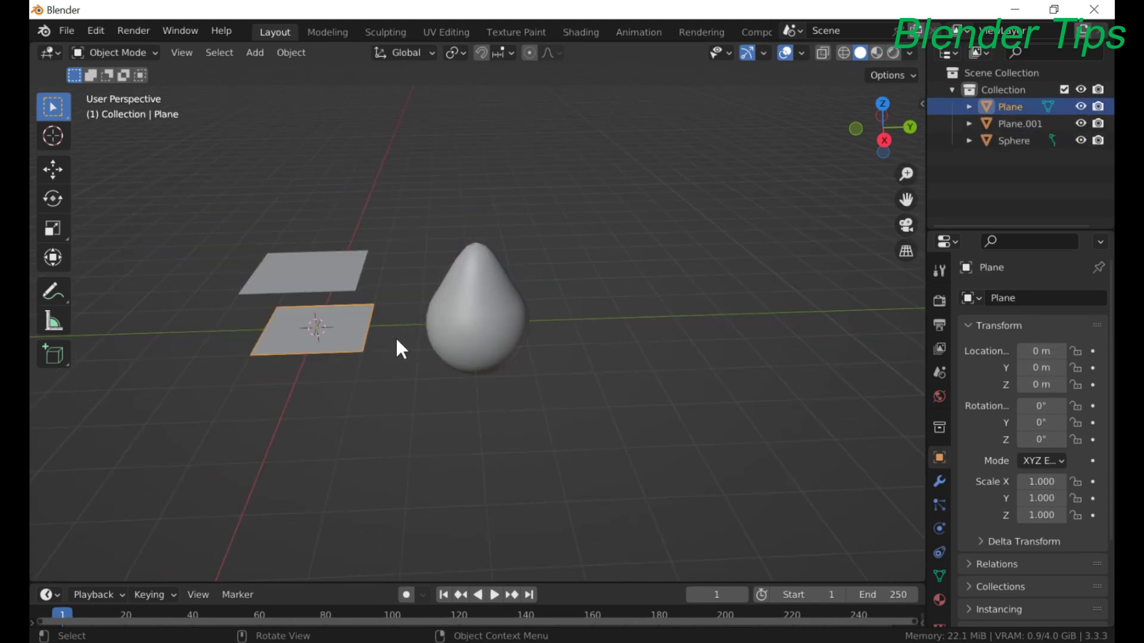
click(481, 323)
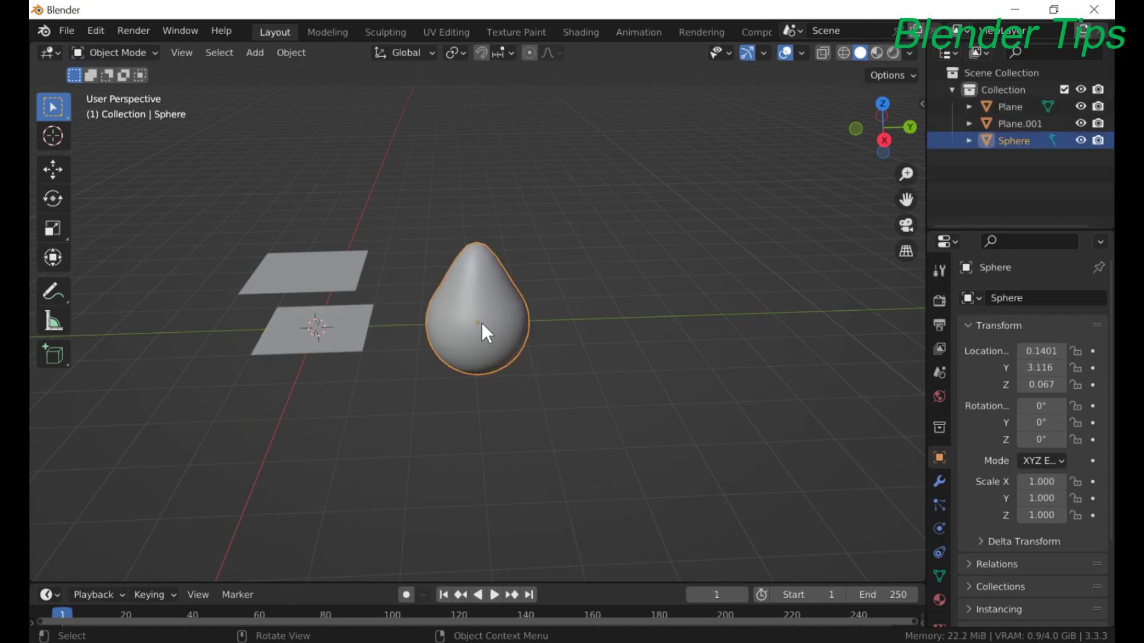
key(g)
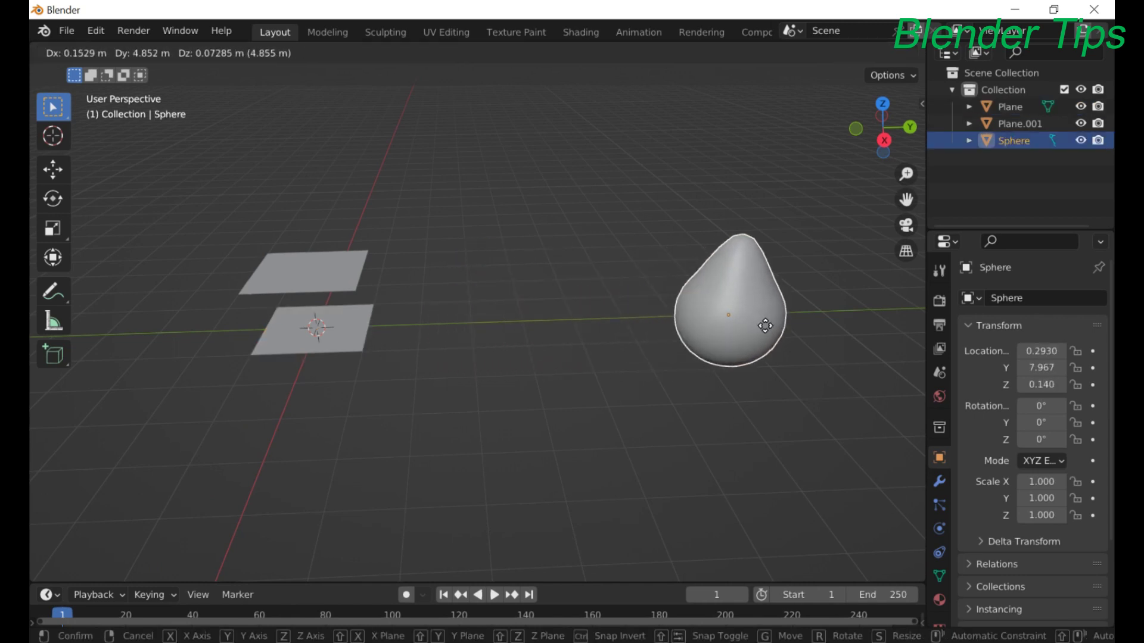
click(814, 324)
scroll(366, 361, down, 1)
- Select the lower plane and subdivide its whole face in Edit Mode
click(371, 335)
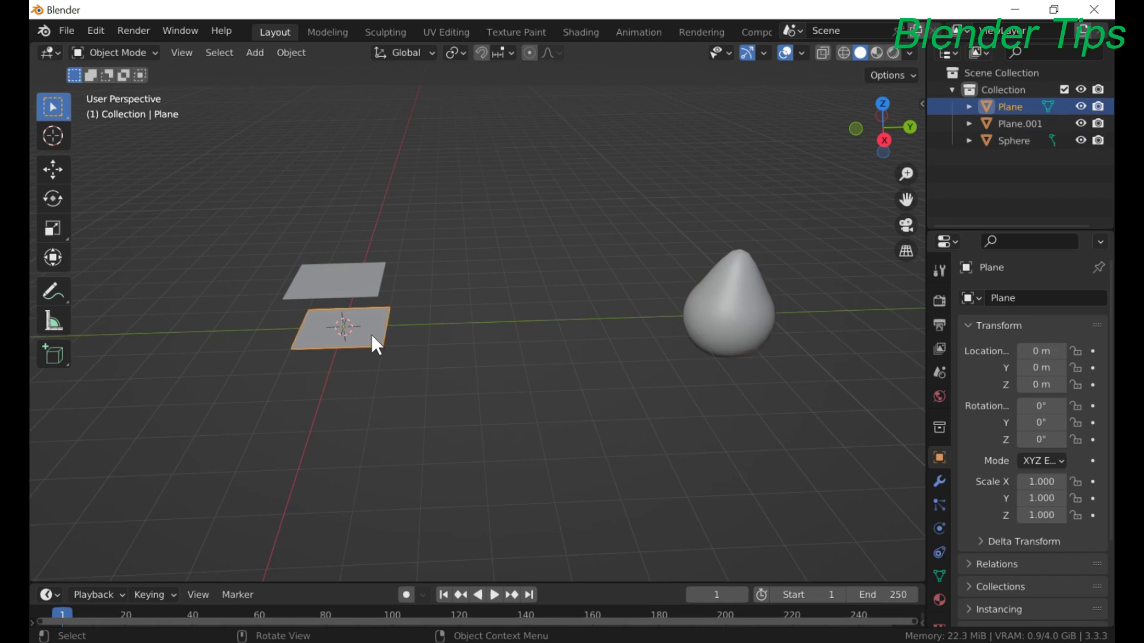
key(KP_Decimal)
scroll(436, 357, down, 1)
middle_drag(442, 354, 441, 341)
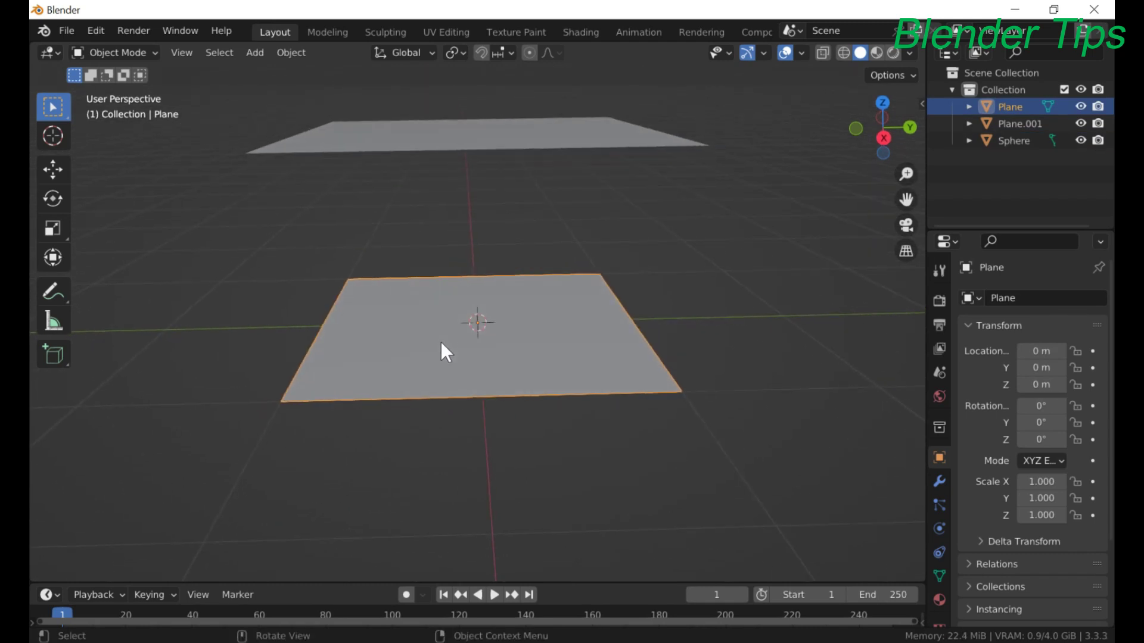
scroll(441, 341, up, 2)
scroll(438, 361, down, 1)
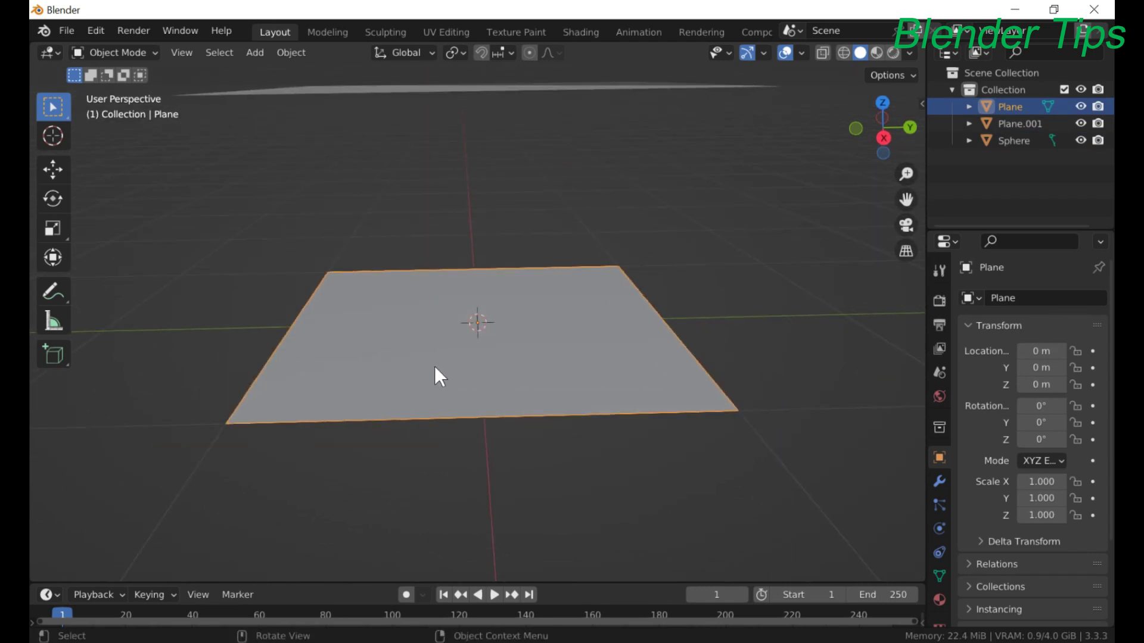
mouse_move(370, 337)
middle_down()
mouse_move(375, 352)
mouse_move(385, 327)
middle_up()
key(Tab)
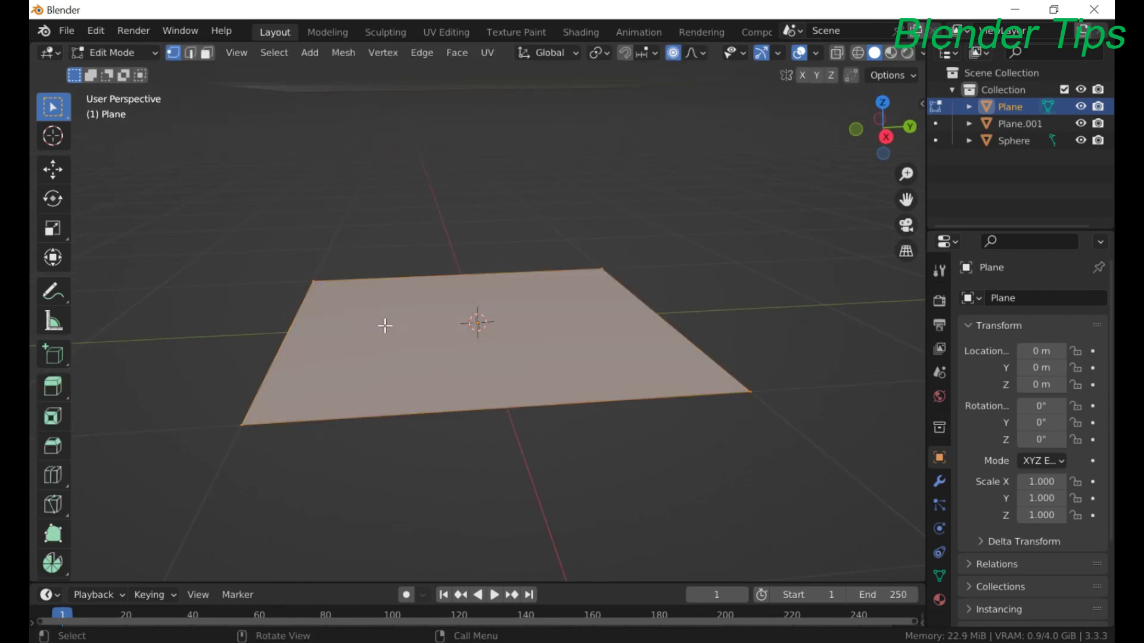
right_click(385, 325)
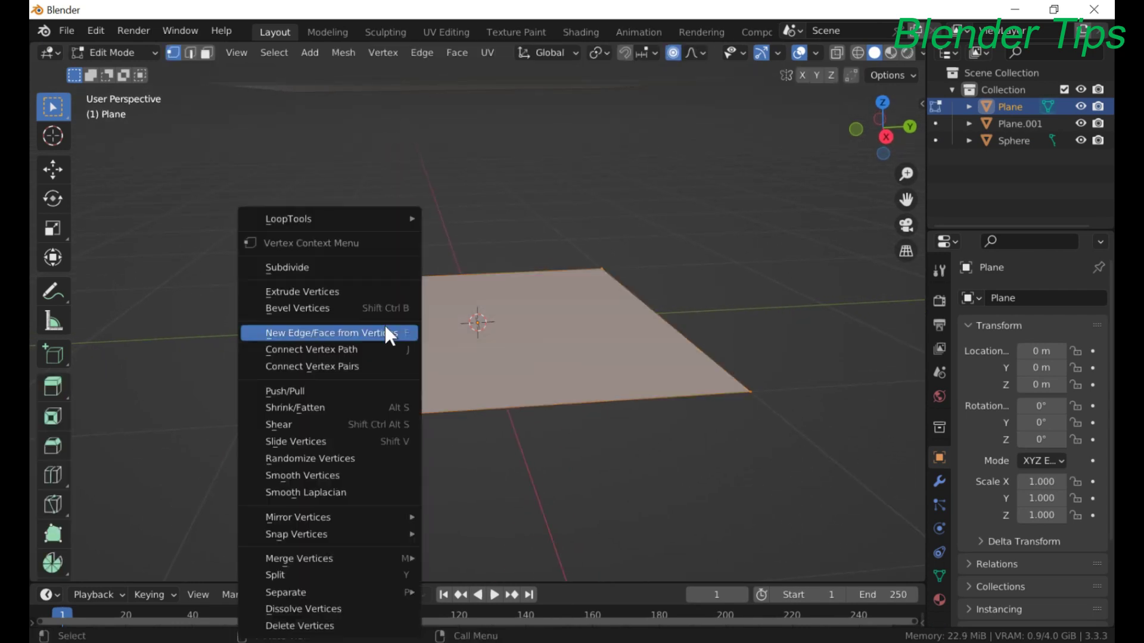
click(335, 268)
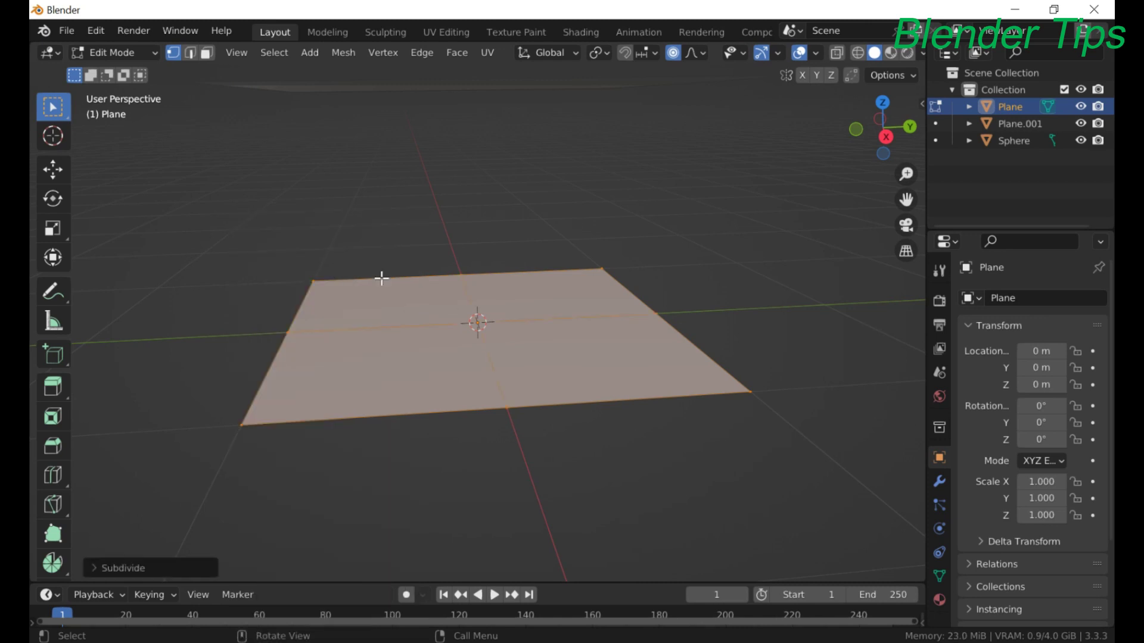
- Set the subdivision's number of cuts to 50 and return to Object Mode
middle_drag(409, 288, 301, 376)
click(107, 569)
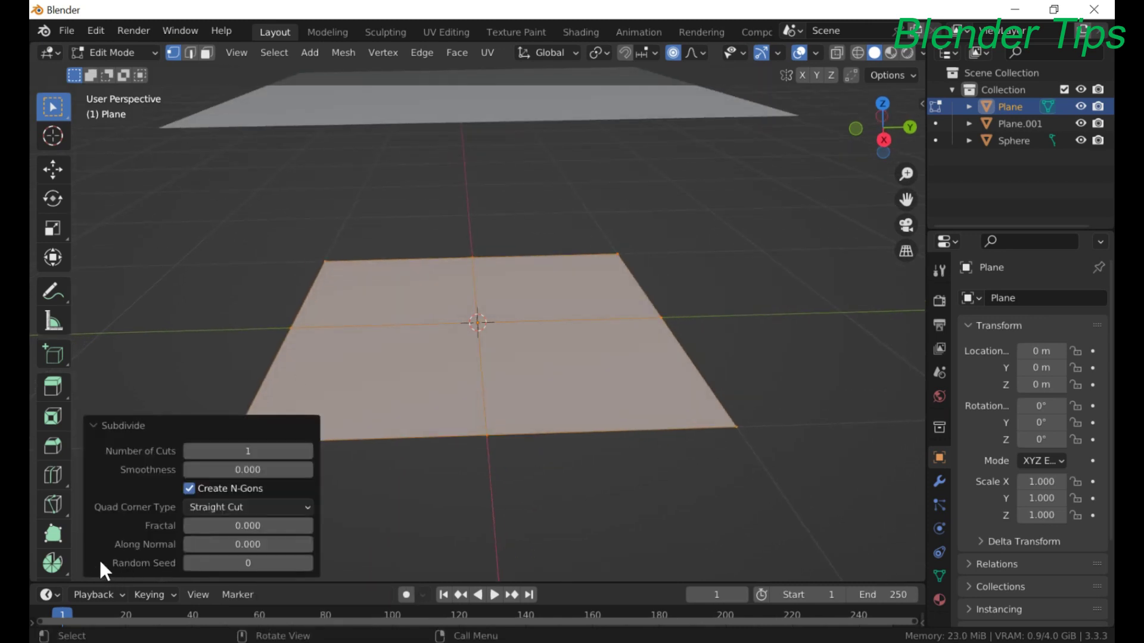
click(224, 451)
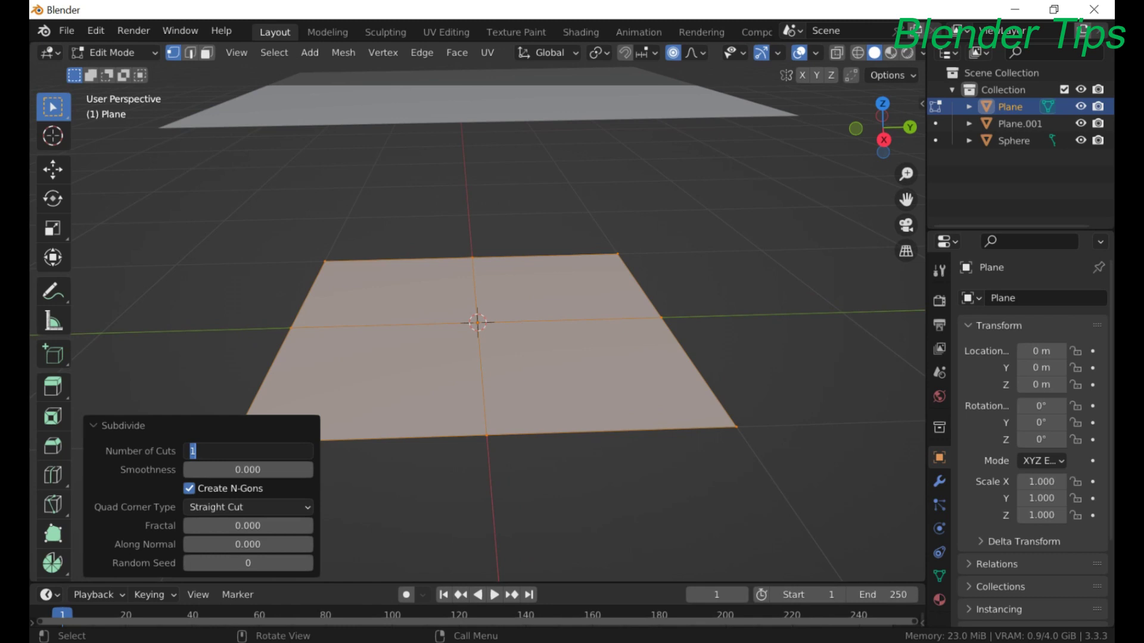
key(Return)
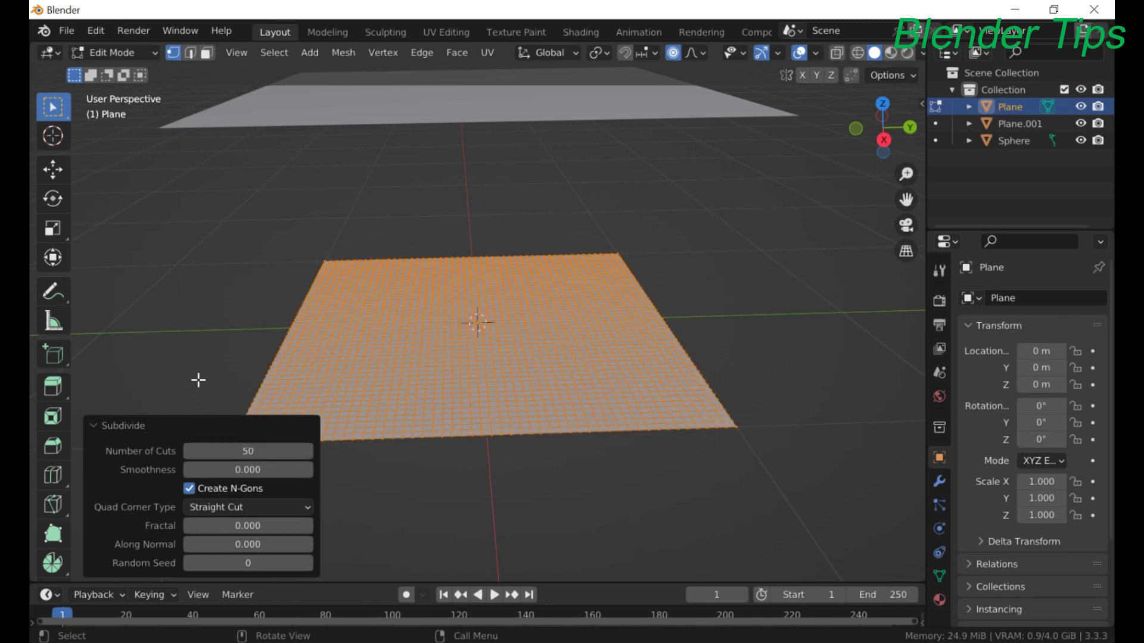
key(Tab)
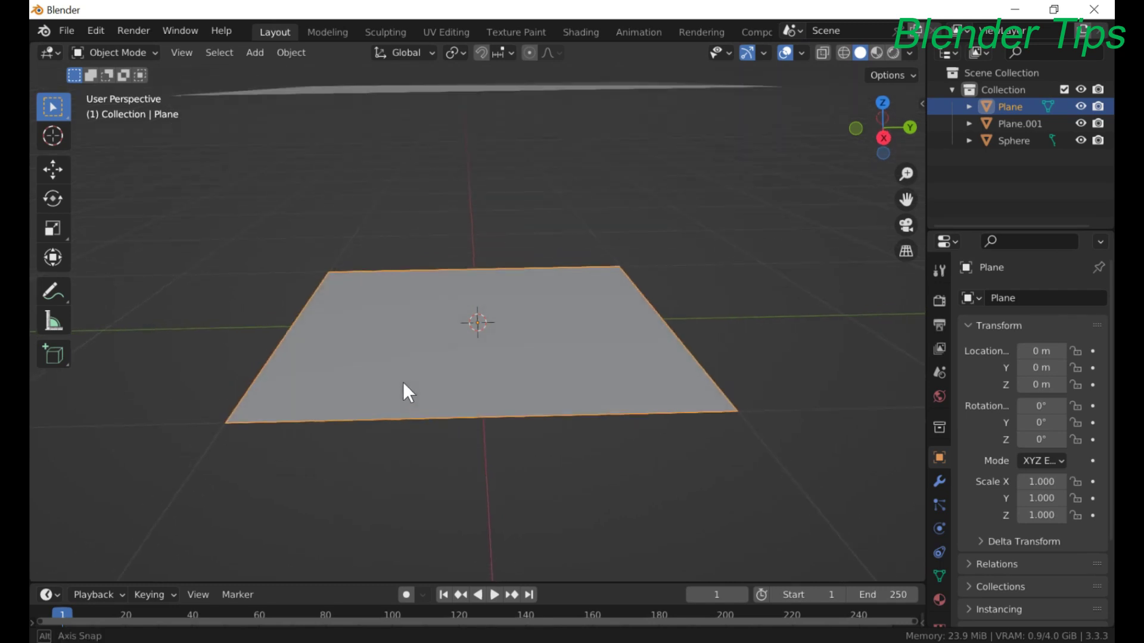
- Apply Shade Smooth to the subdivided lower plane
right_click(390, 352)
click(347, 320)
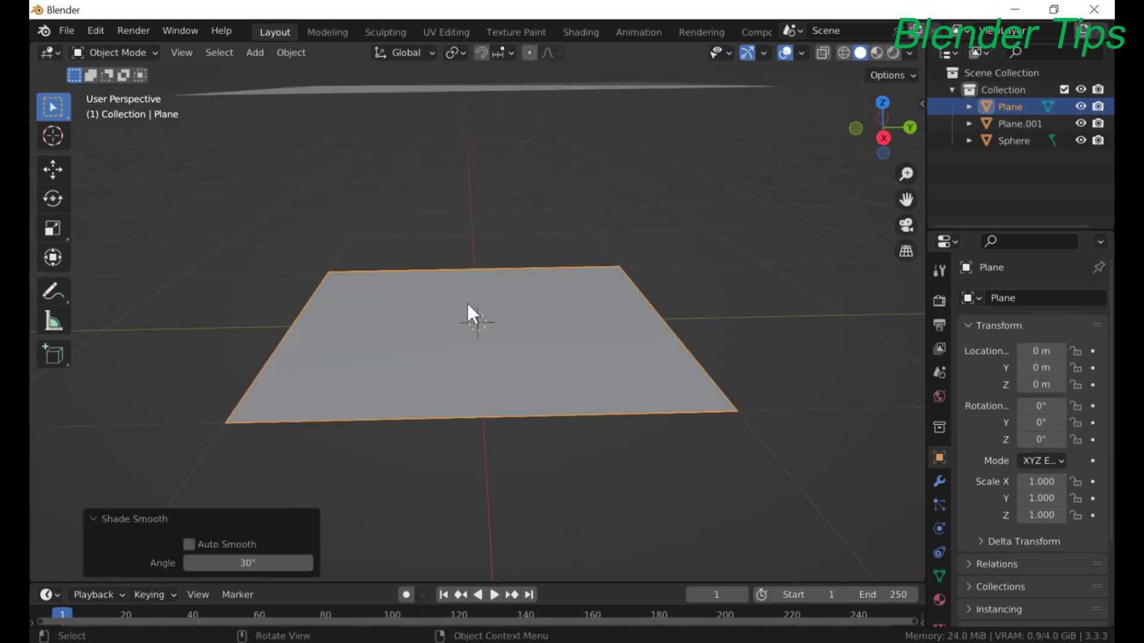
scroll(489, 298, down, 5)
mouse_move(489, 299)
middle_down()
mouse_move(474, 306)
mouse_move(488, 295)
middle_up()
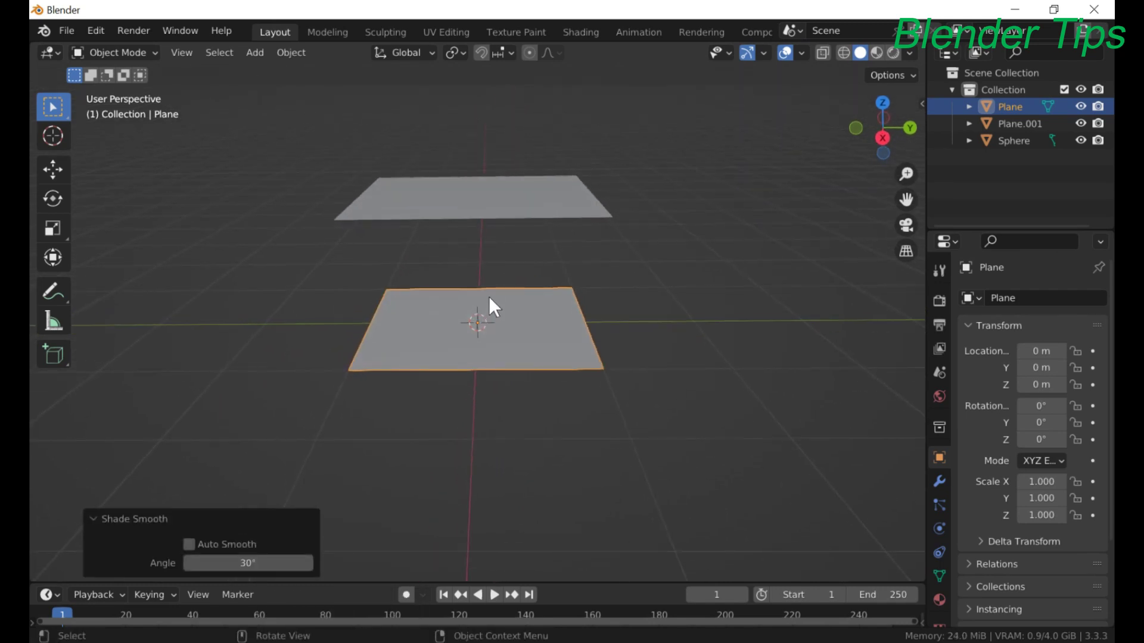
scroll(488, 295, up, 4)
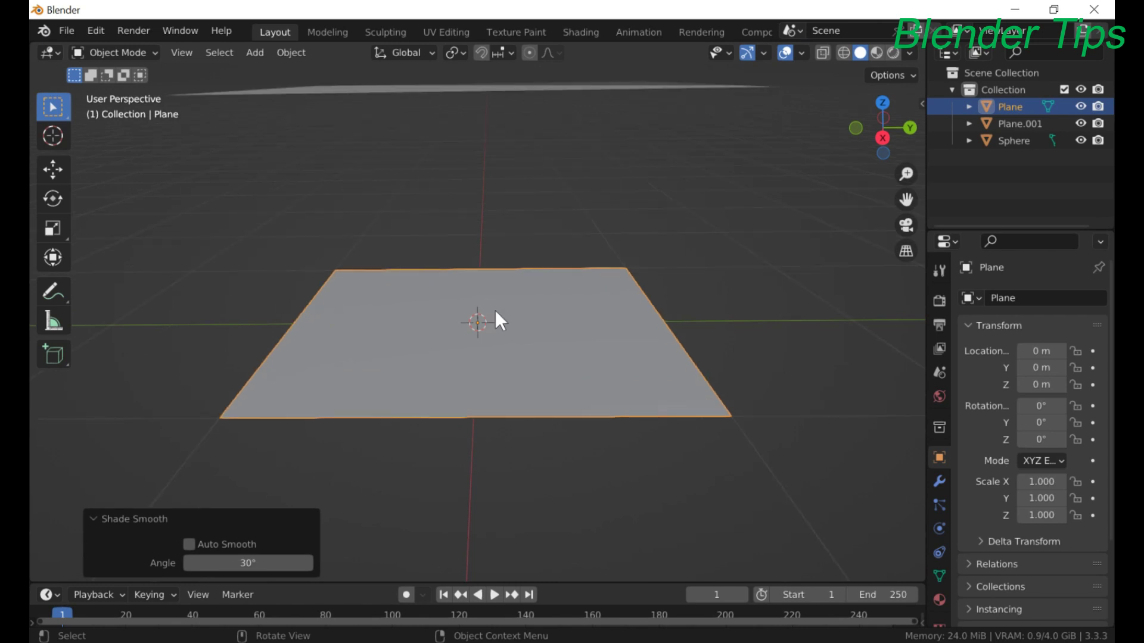
scroll(707, 360, down, 2)
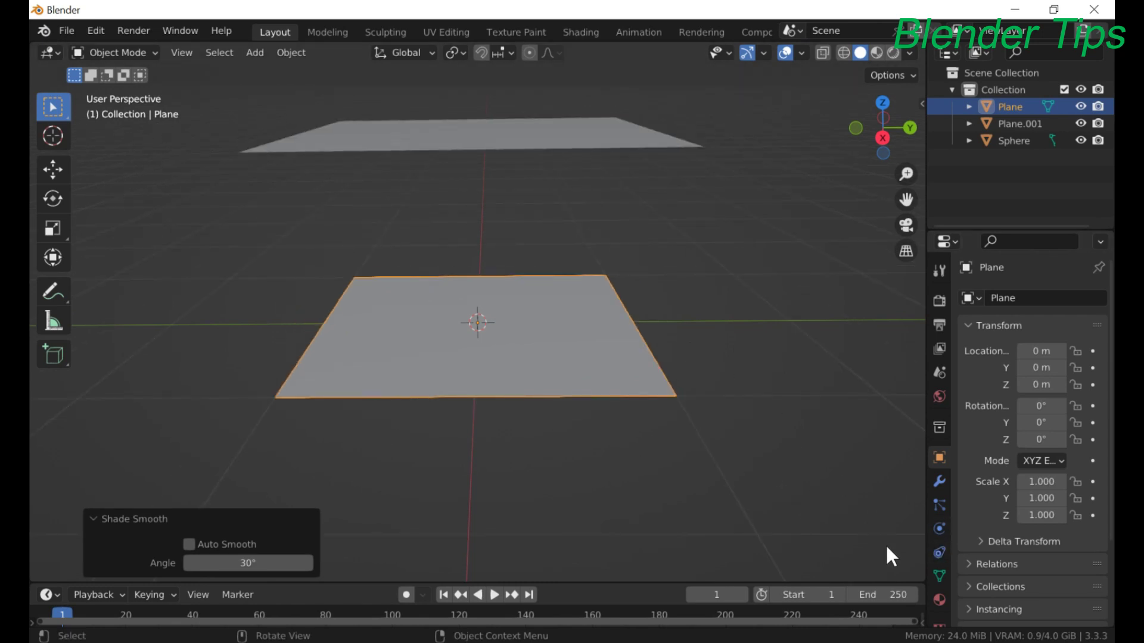
- Enable Dynamic Paint physics on the lower plane and add it as a canvas, widening the properties area
click(935, 530)
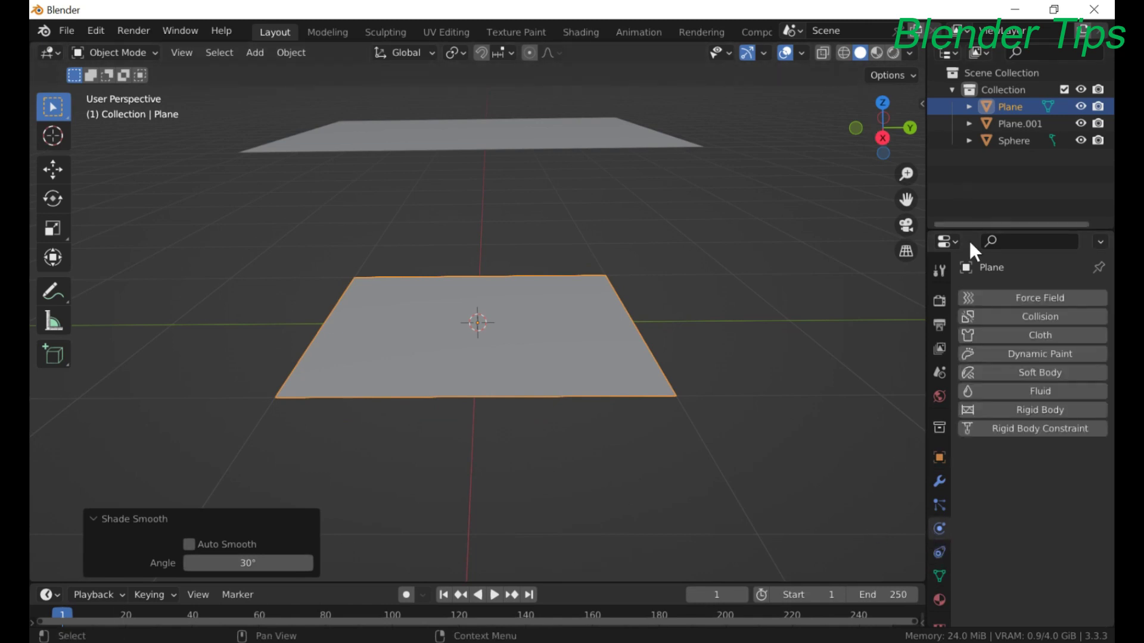
click(1005, 354)
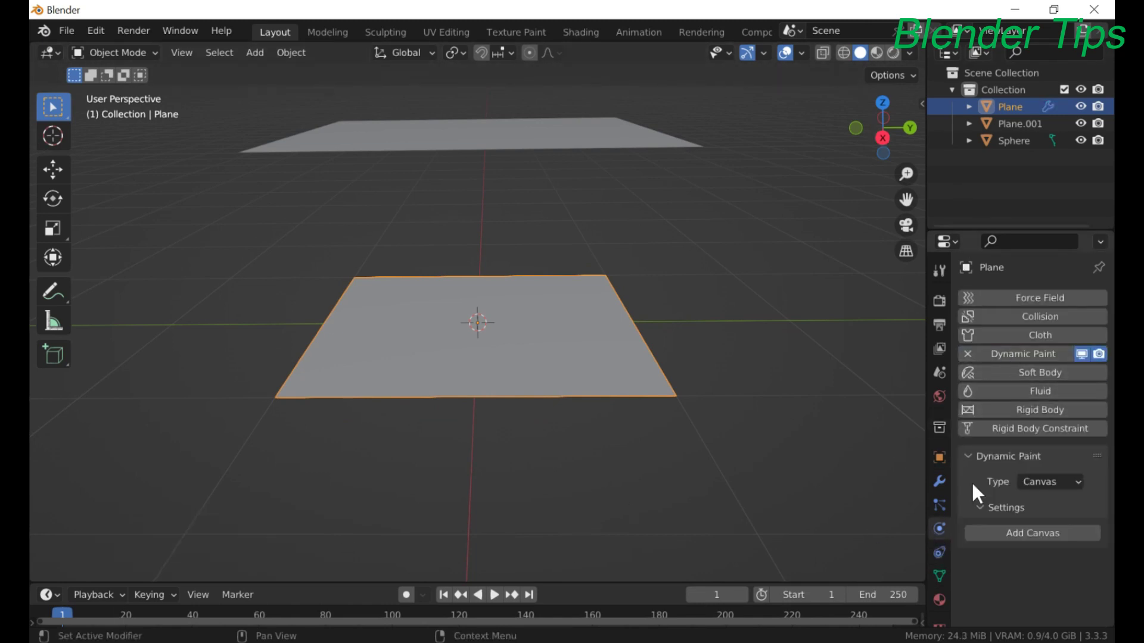
drag(927, 479, 879, 479)
click(992, 531)
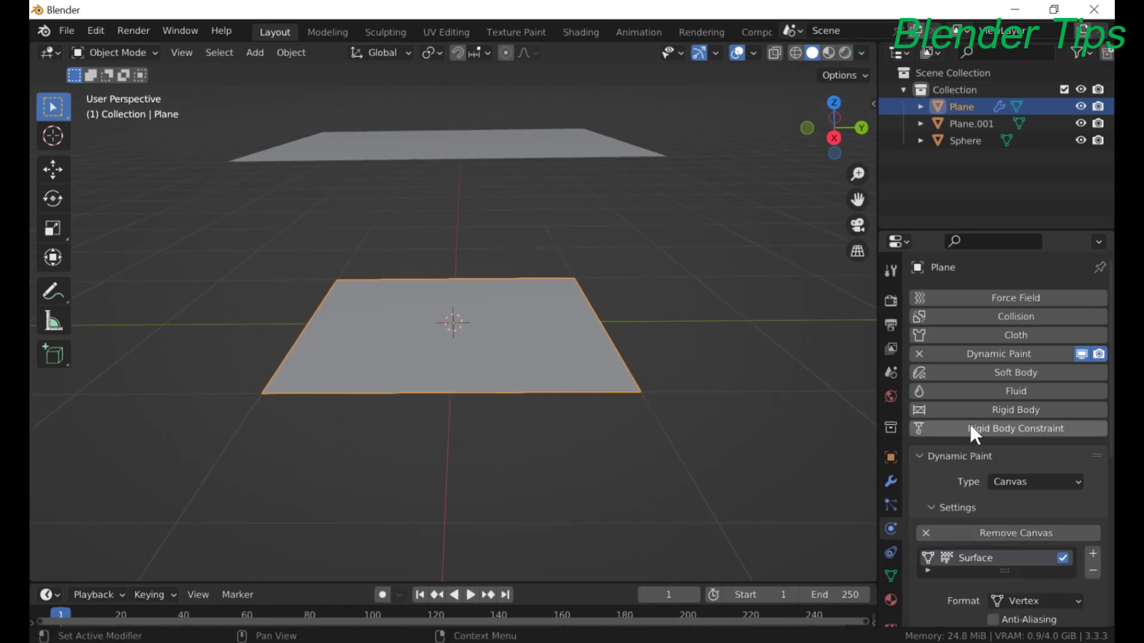
- Set the lower plane's Dynamic Paint canvas surface type to Waves
scroll(1032, 489, down, 6)
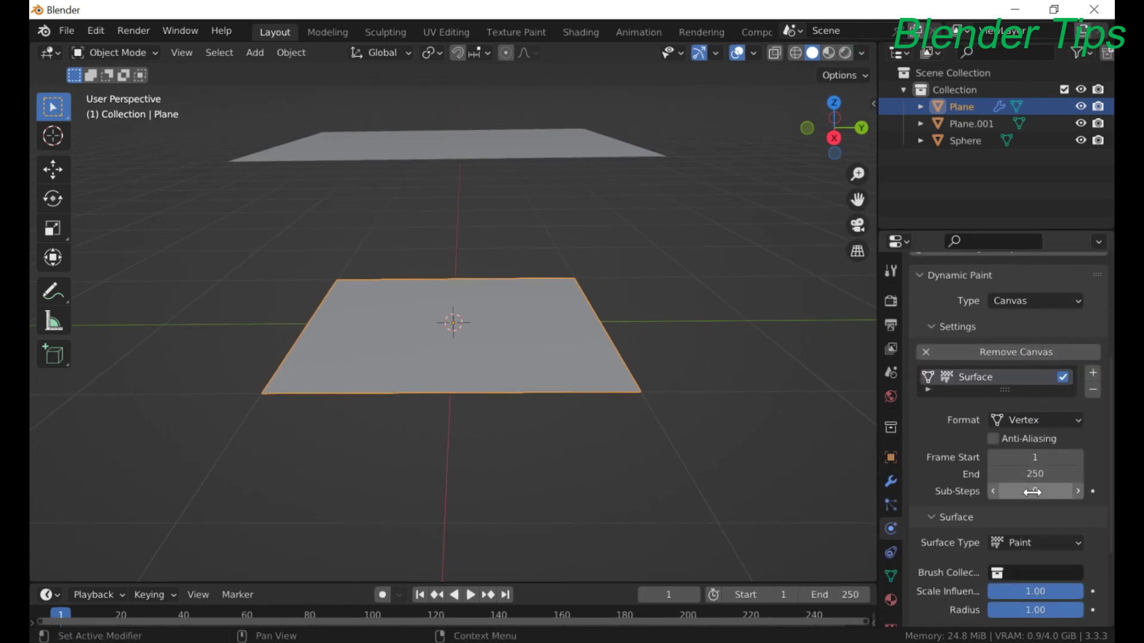
click(1053, 542)
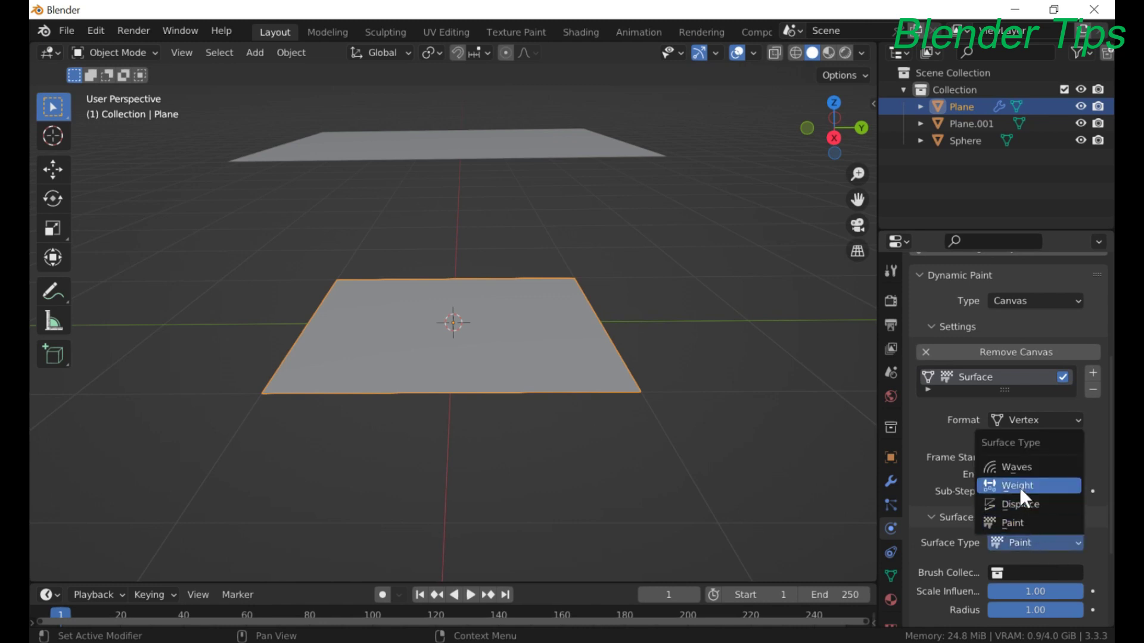
click(1015, 465)
scroll(968, 466, down, 5)
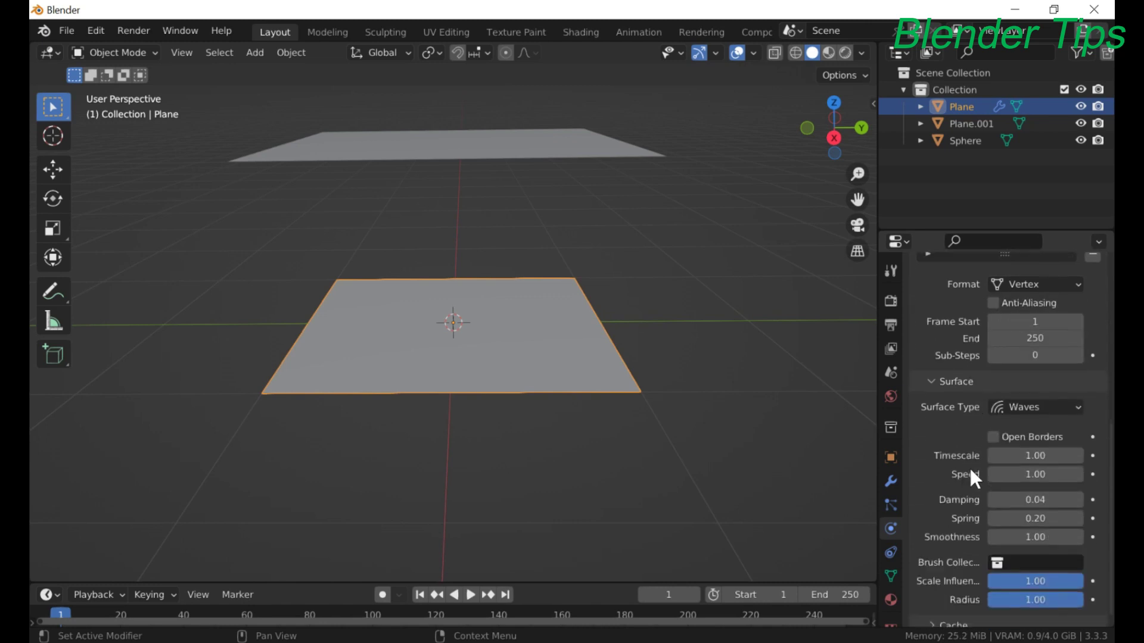
scroll(978, 429, up, 1)
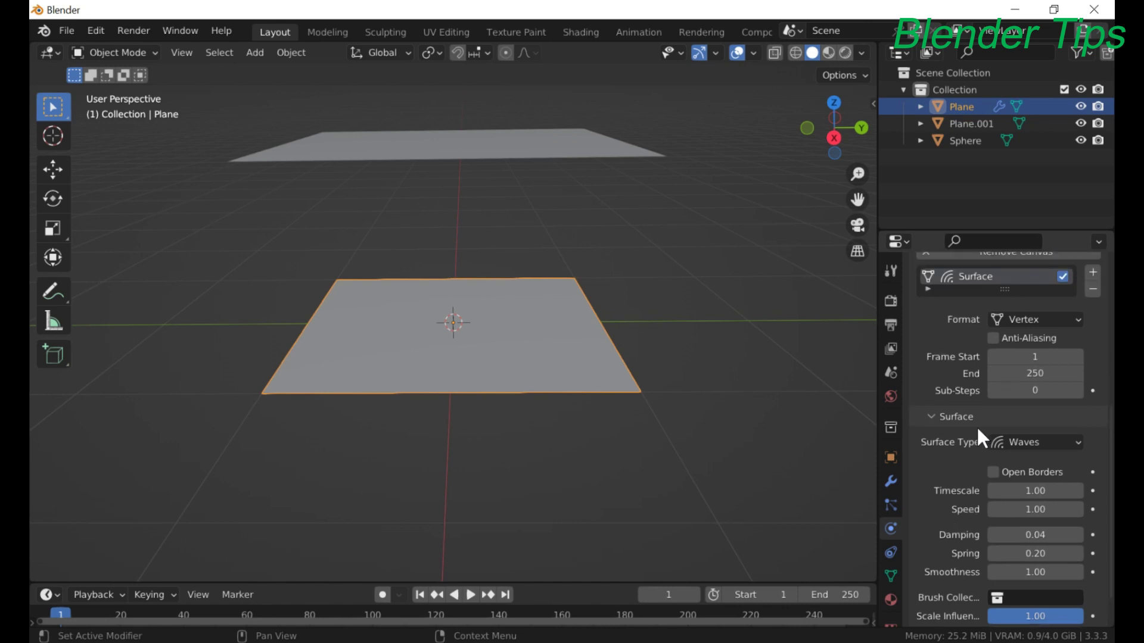
scroll(977, 425, up, 6)
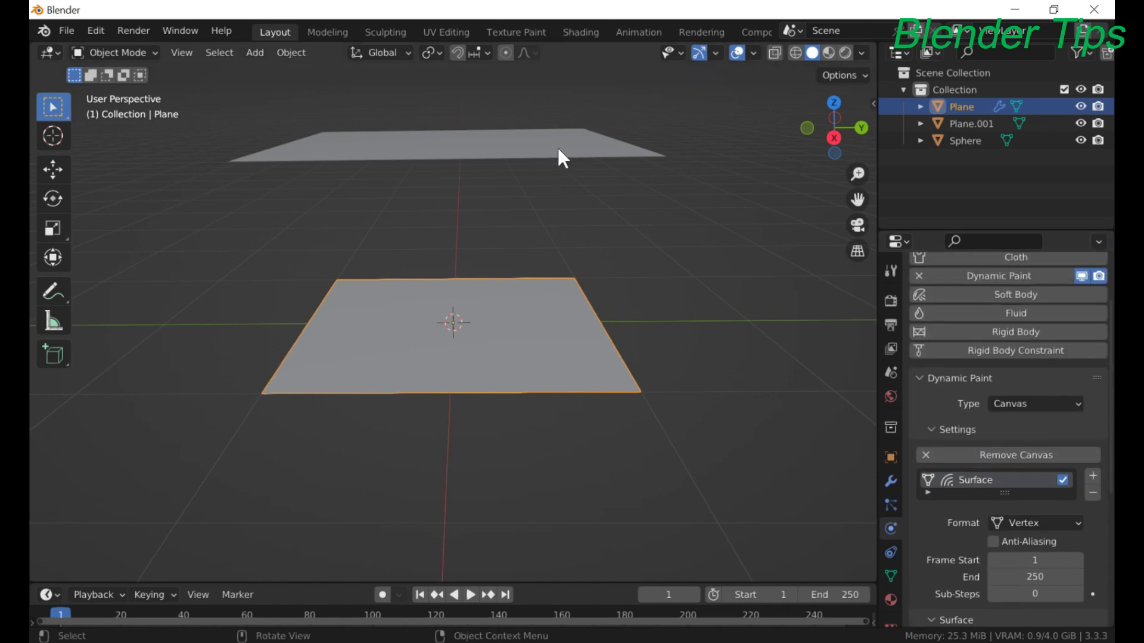
- Select the upper plane and add an emitter particle system to it
middle_drag(558, 148, 553, 164)
click(501, 157)
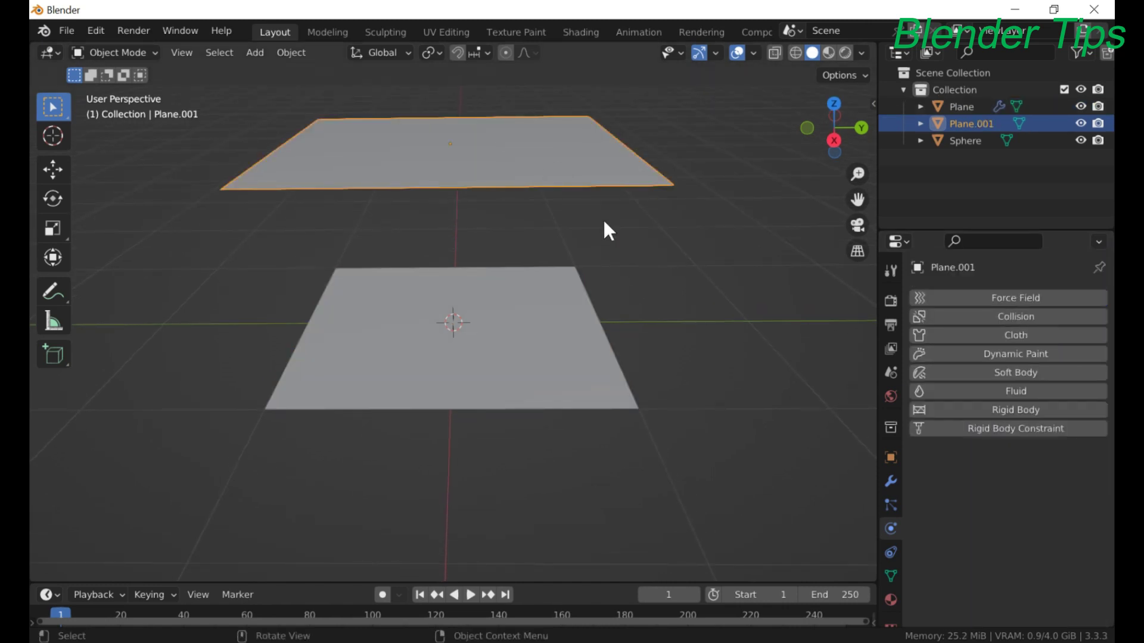
click(891, 504)
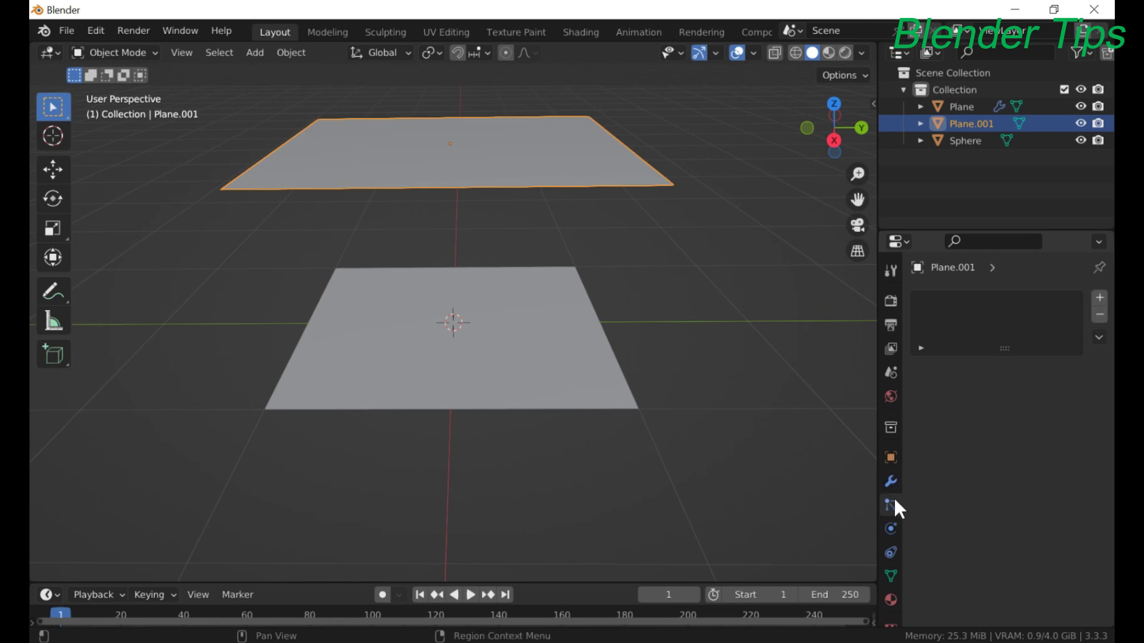
click(1100, 298)
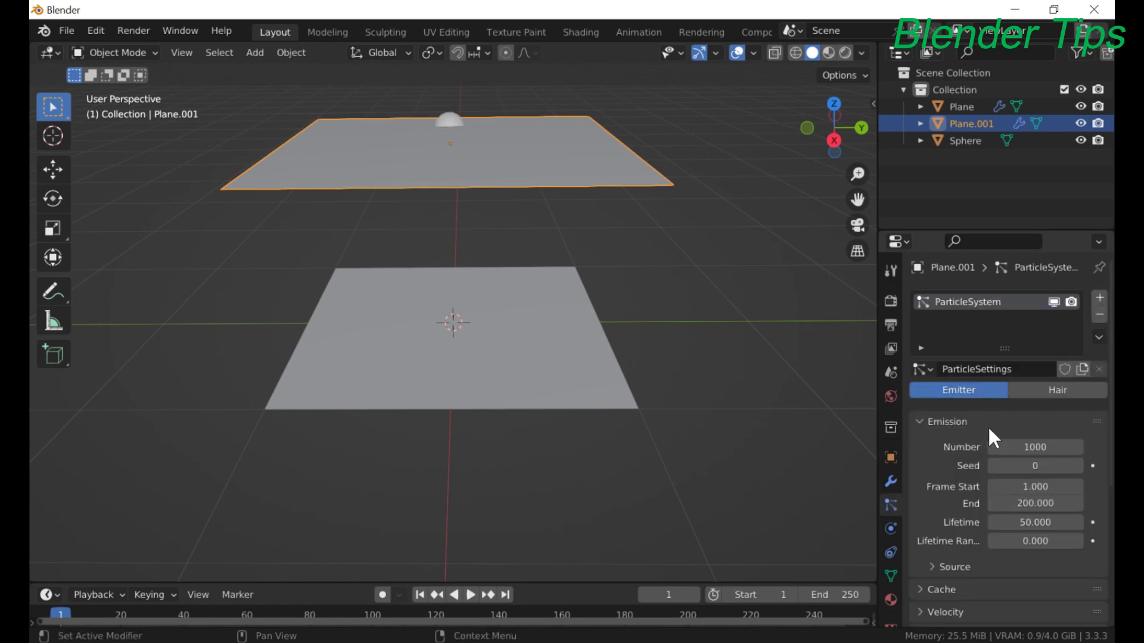
- Set the upper plane's particles to render as Object
scroll(1007, 447, down, 5)
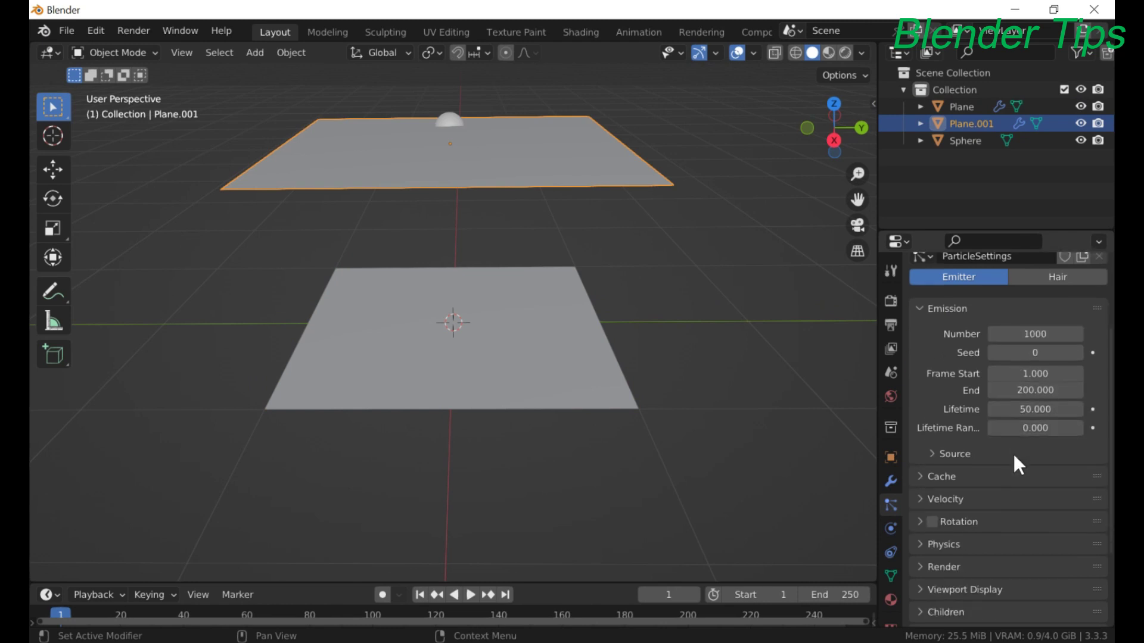
scroll(1015, 455, down, 1)
click(924, 546)
scroll(1008, 489, down, 4)
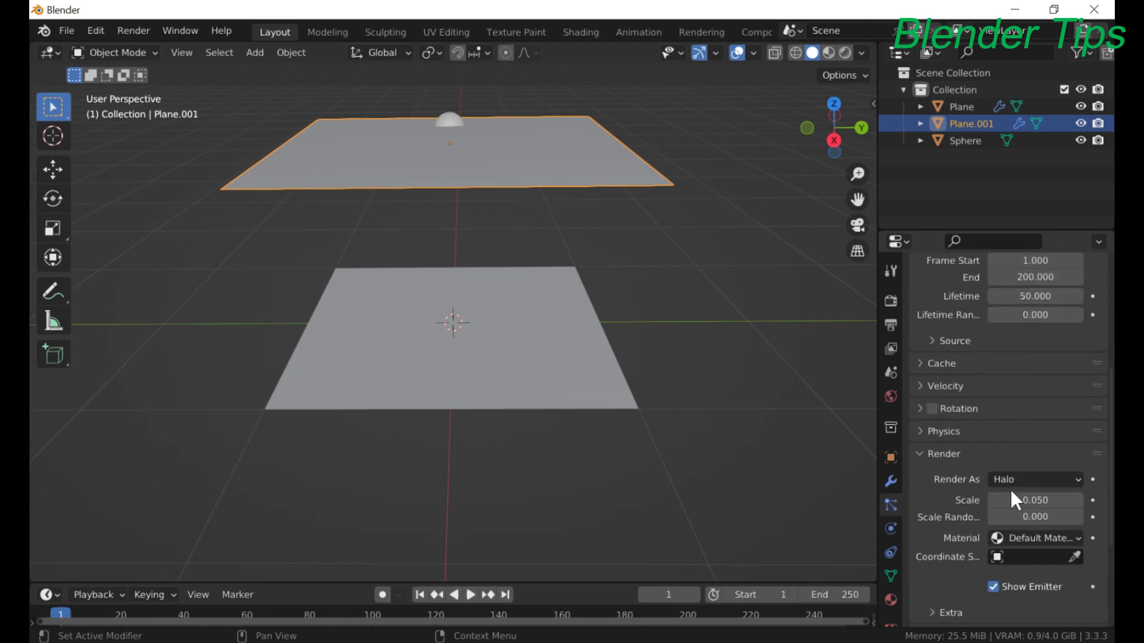
click(1020, 481)
click(998, 570)
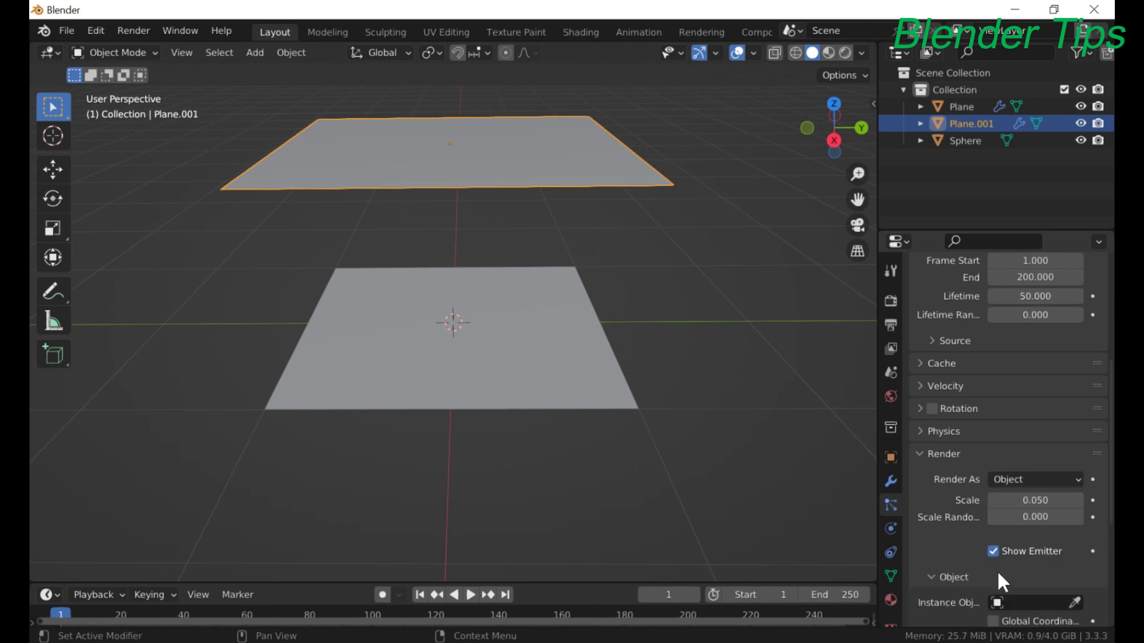
- Assign the teardrop-shaped Sphere as the instance object for the upper plane's particles
scroll(1034, 545, down, 1)
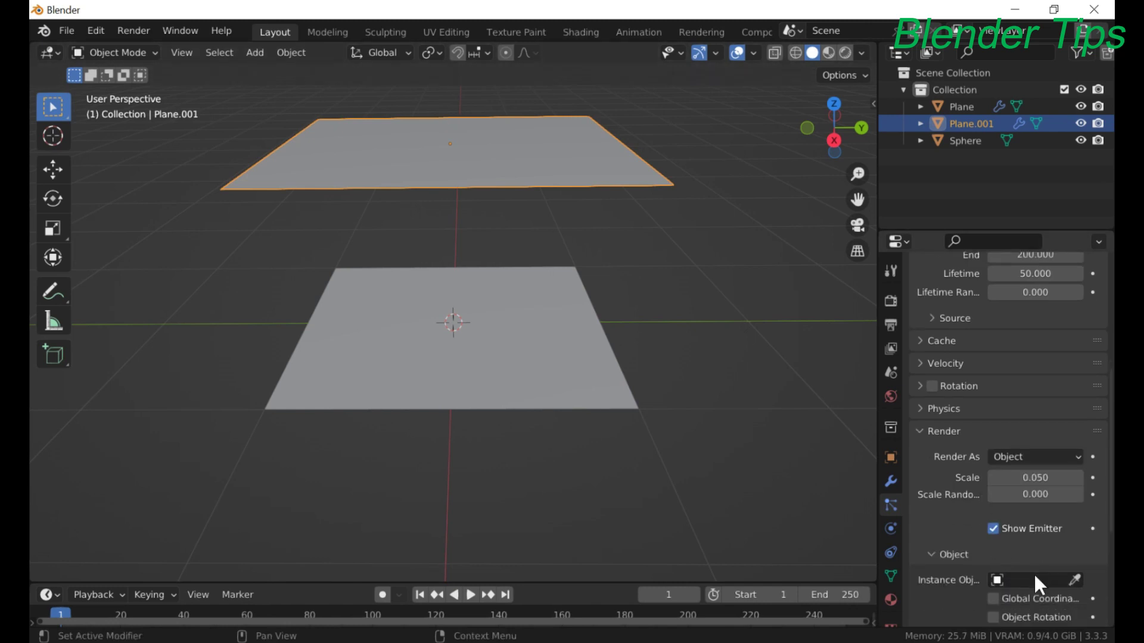
click(1040, 582)
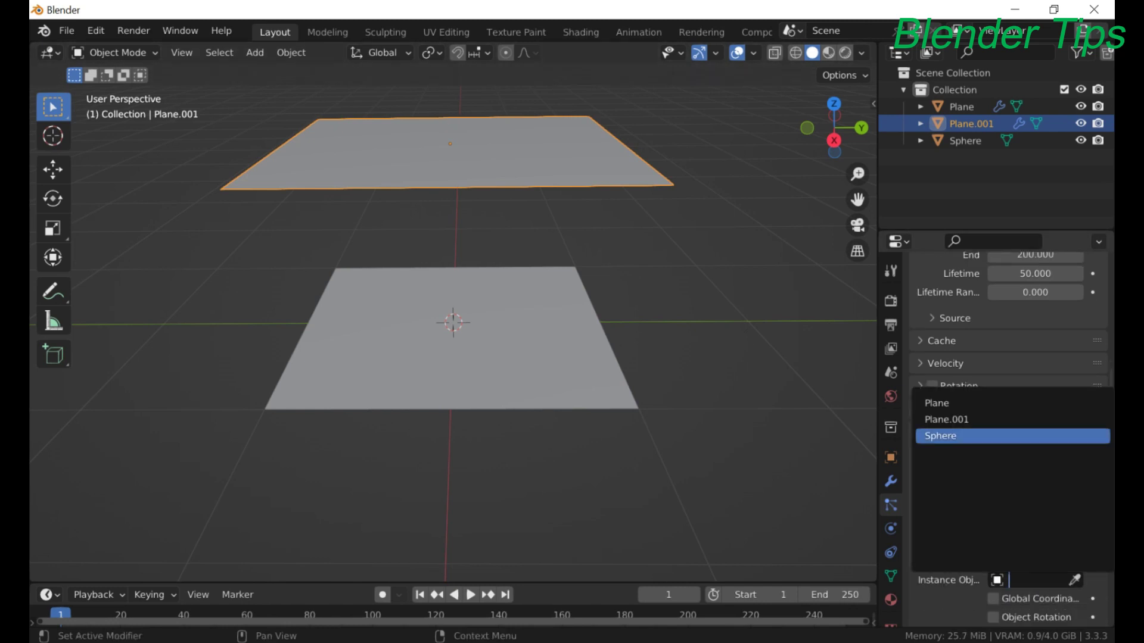
click(947, 436)
scroll(679, 351, down, 3)
middle_drag(660, 337, 654, 314)
scroll(591, 362, up, 3)
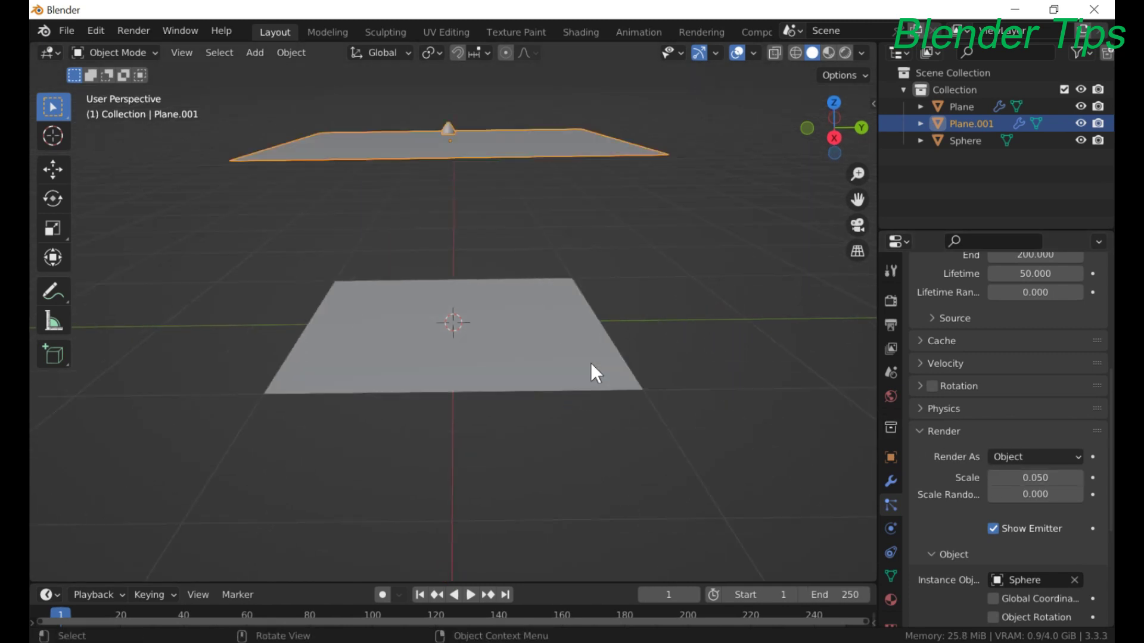
- Play the animation with the planes deselected to check how the teardrop particles fall from the upper plane
mouse_move(666, 363)
middle_down()
mouse_move(641, 373)
mouse_move(654, 373)
middle_up()
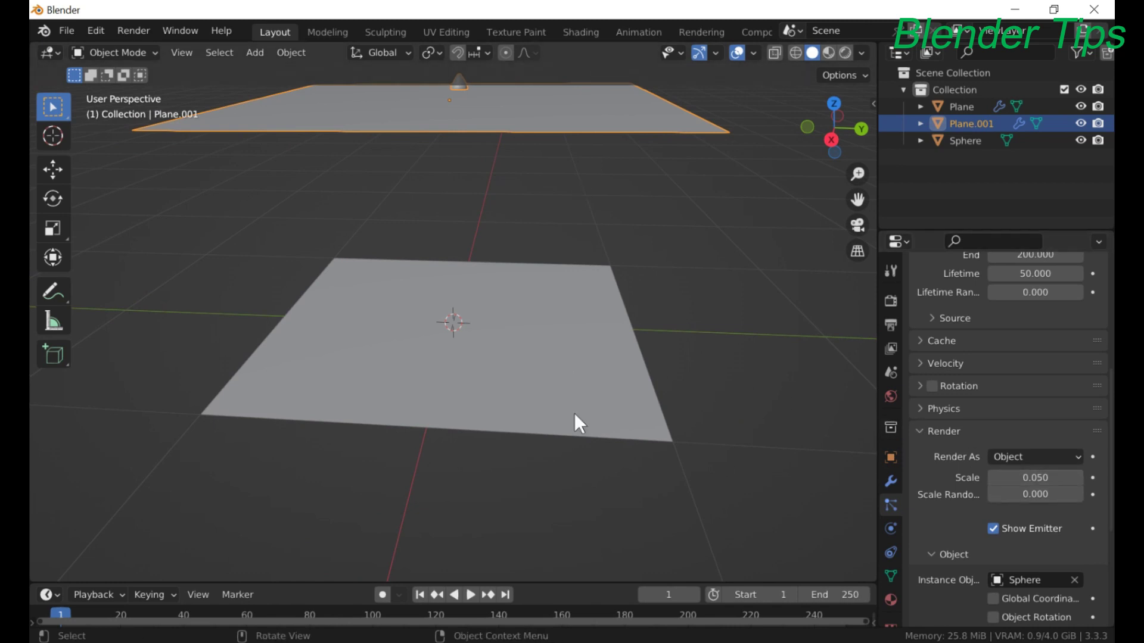
key(space)
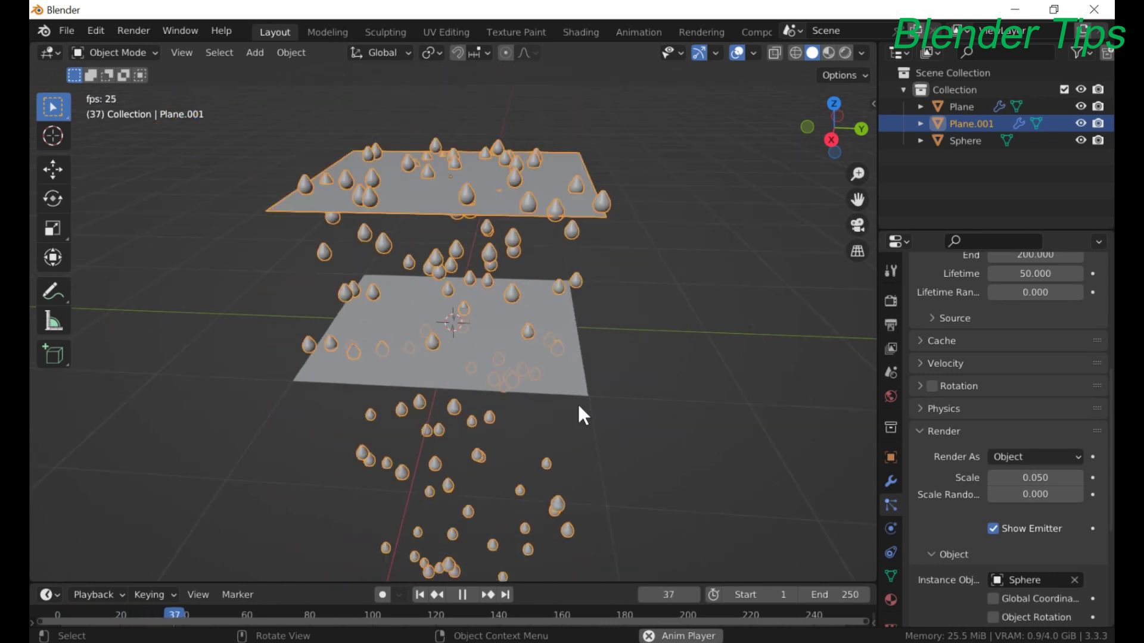
middle_drag(622, 387, 678, 350)
click(711, 320)
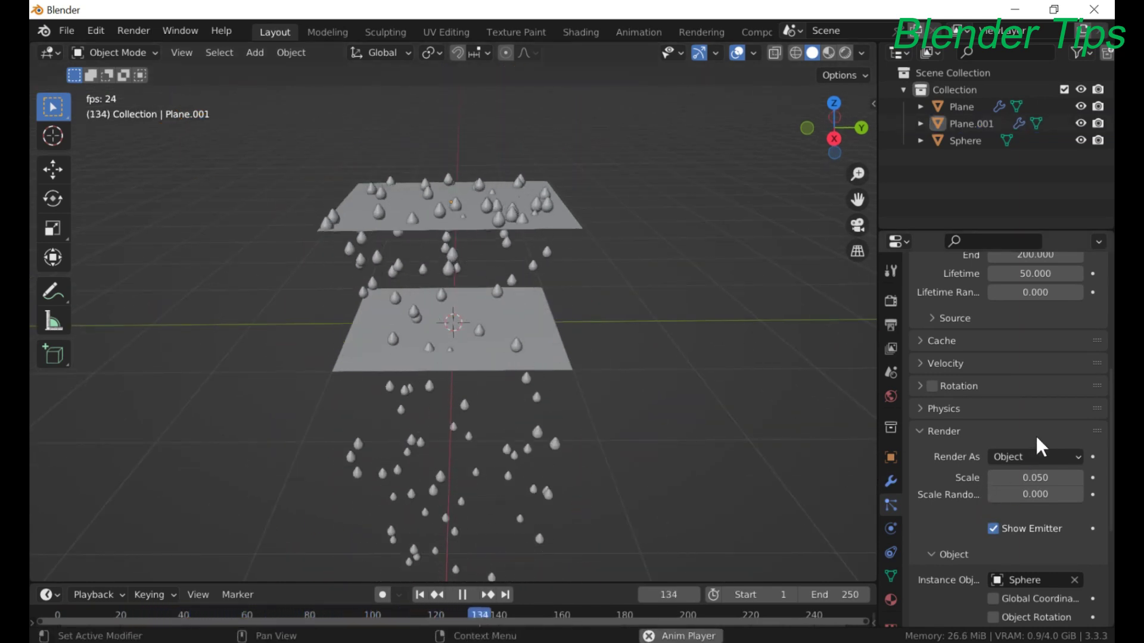
scroll(1036, 438, down, 2)
scroll(1037, 441, up, 2)
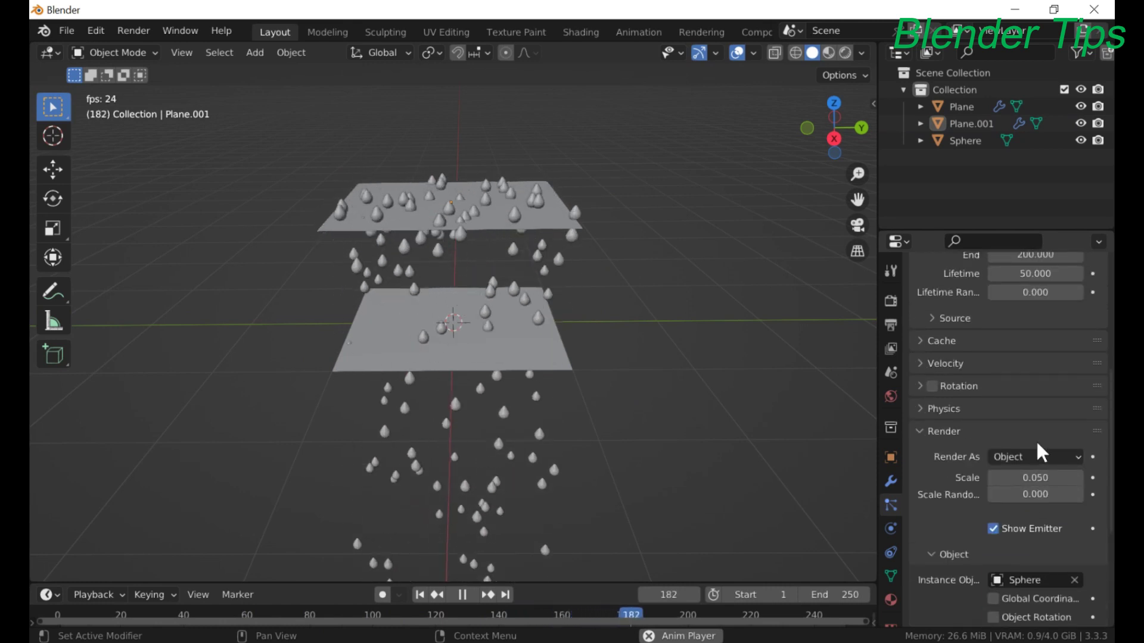
- Set the render scale of the upper plane's teardrop particles to 0.010
scroll(1037, 438, up, 6)
scroll(1038, 441, down, 5)
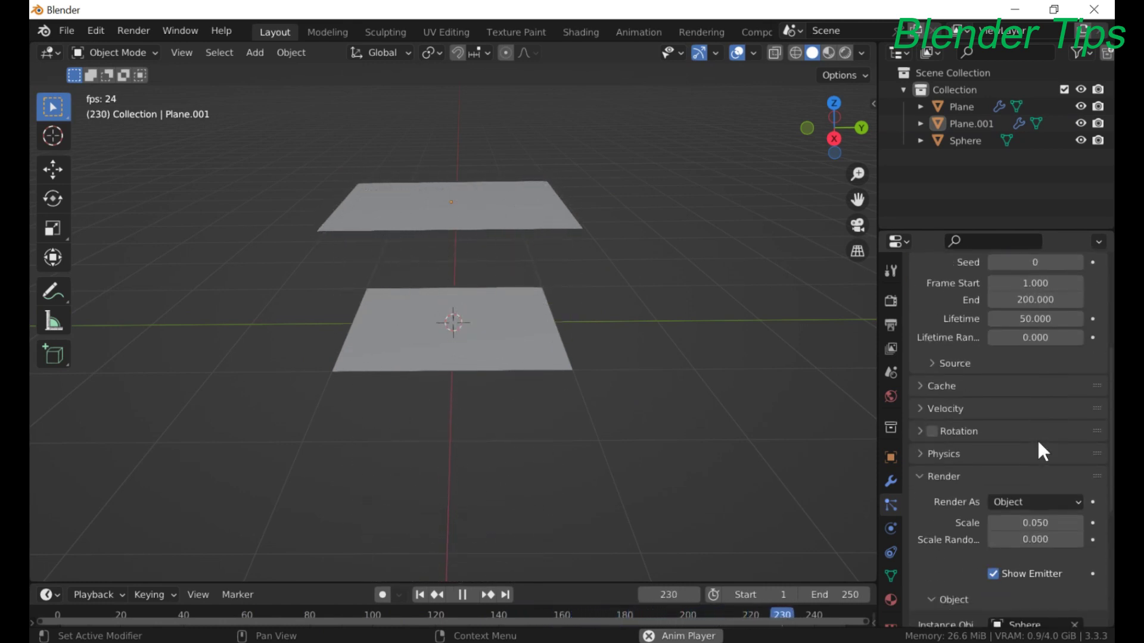
scroll(1038, 442, down, 6)
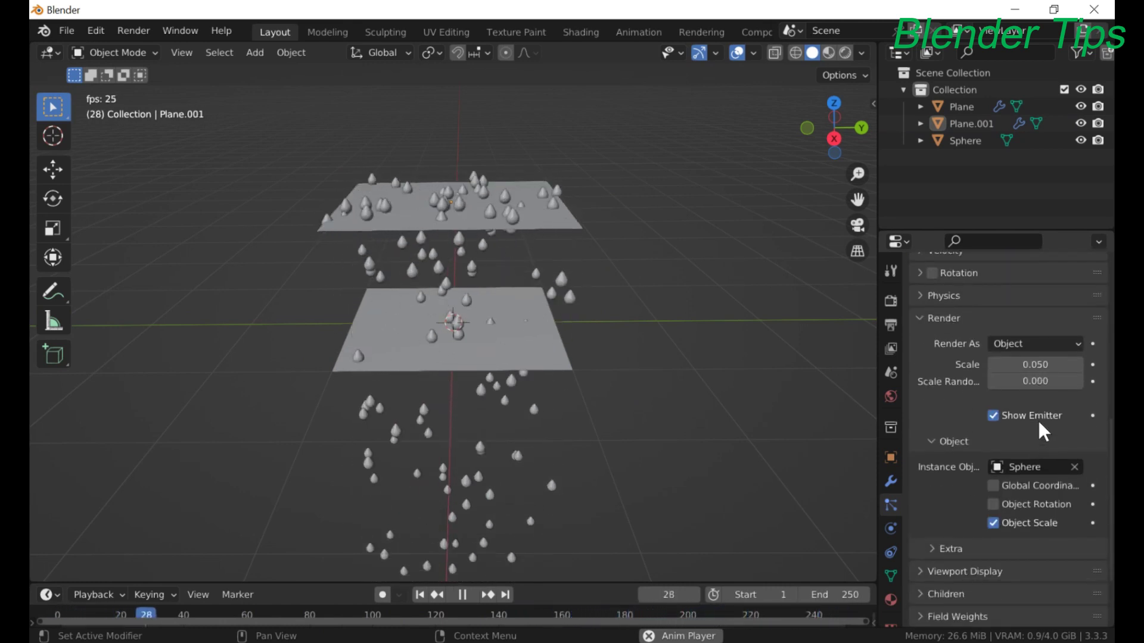
drag(1047, 364, 1010, 364)
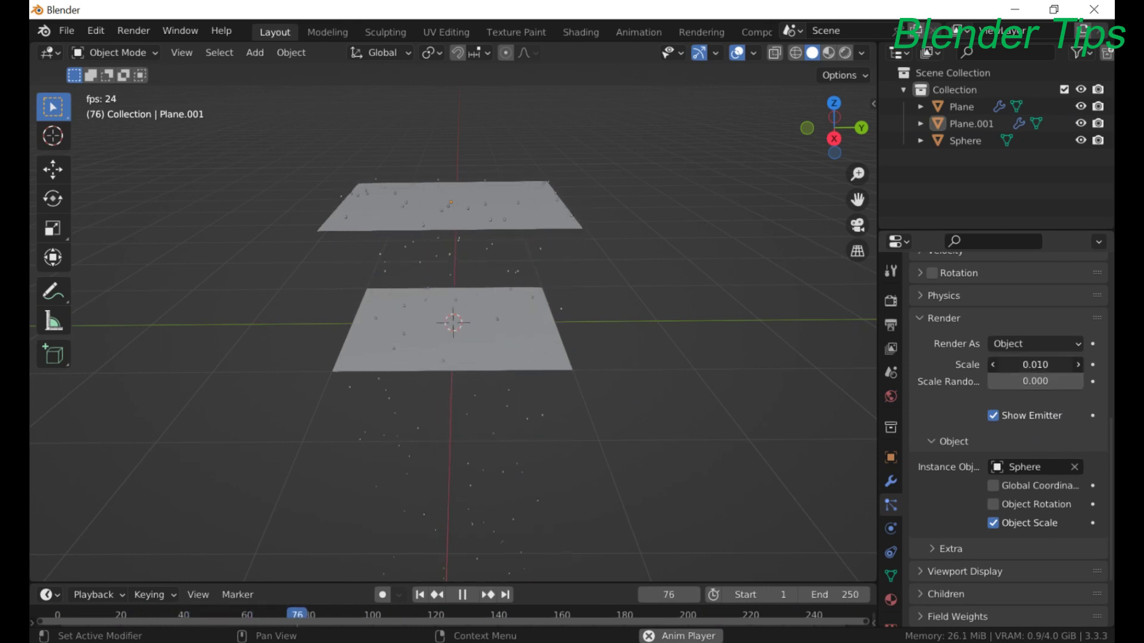
- Check the size of the falling drops over the lower plane, then stop playback and return to frame 1
scroll(681, 301, up, 5)
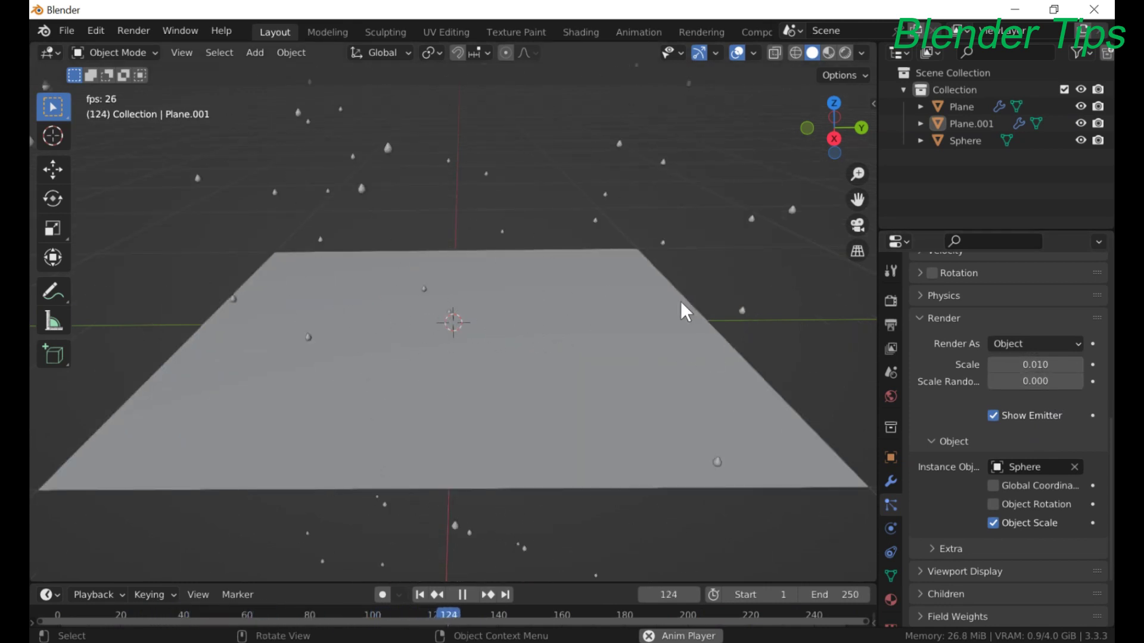
scroll(681, 302, down, 1)
middle_drag(681, 302, 673, 305)
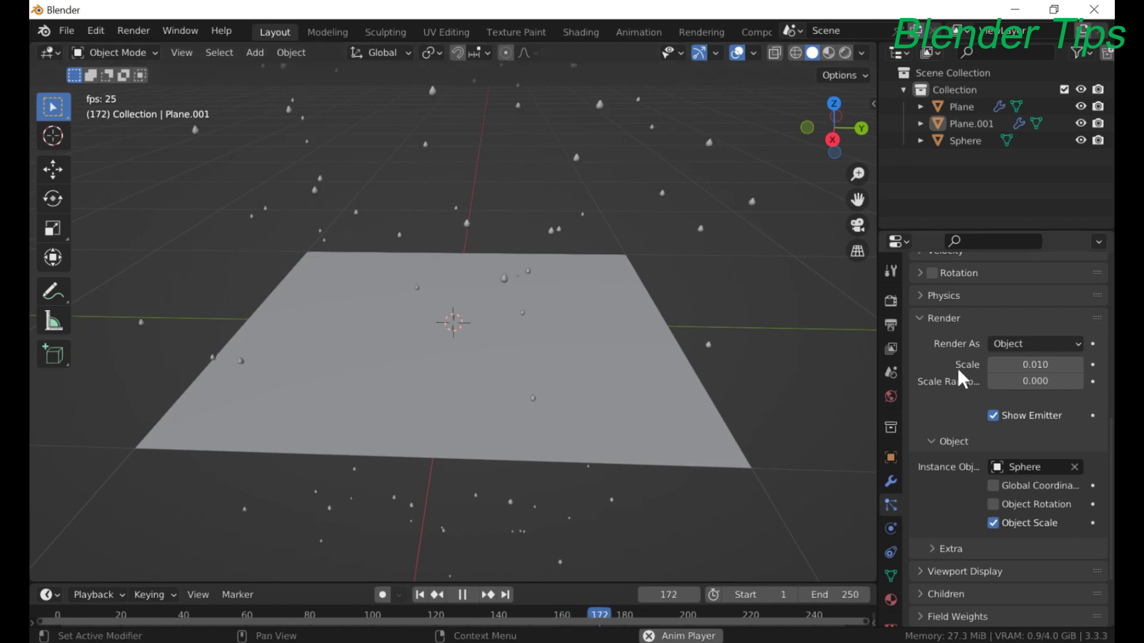
scroll(709, 322, down, 4)
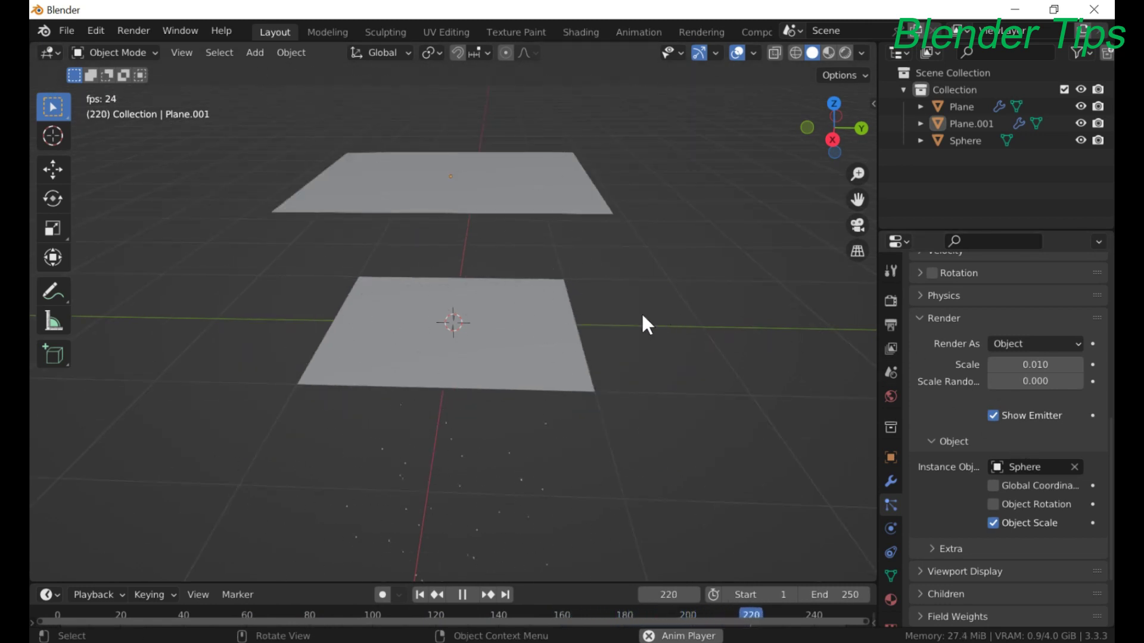
key(space)
click(419, 594)
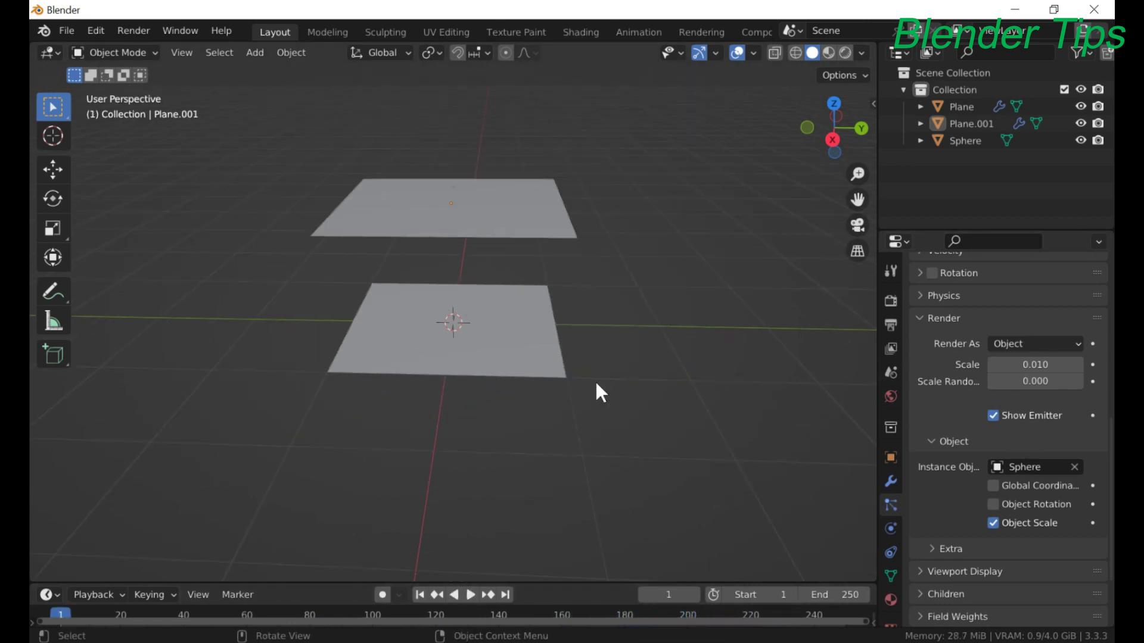
- Add Dynamic Paint physics to the upper plane with the type Brush and add the brush
scroll(564, 343, up, 3)
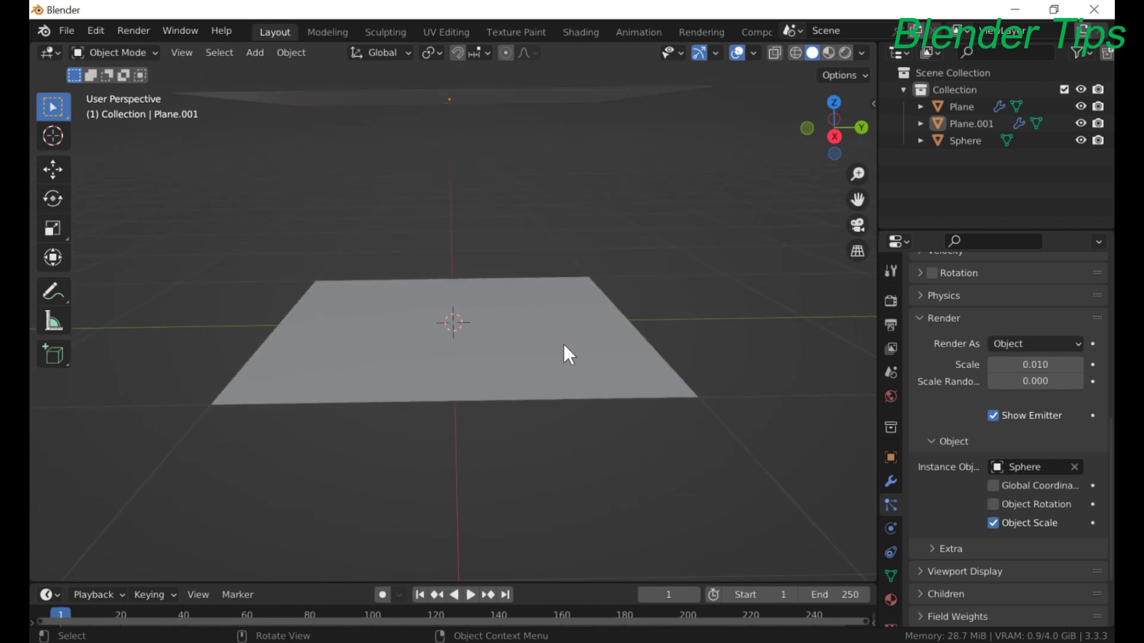
scroll(564, 345, down, 3)
click(520, 206)
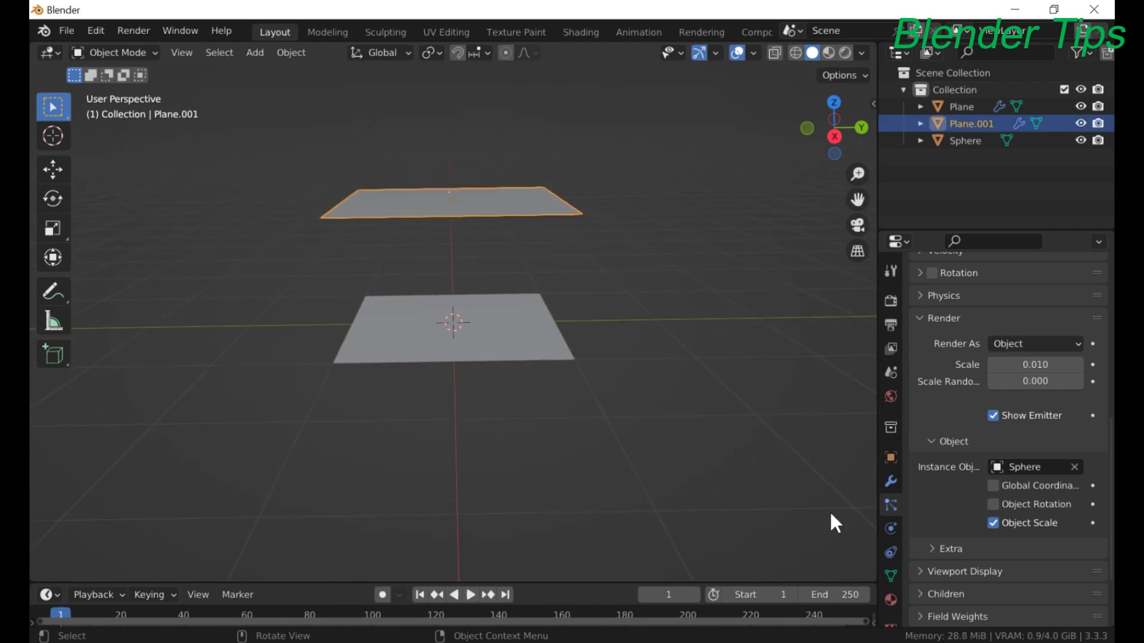
click(891, 529)
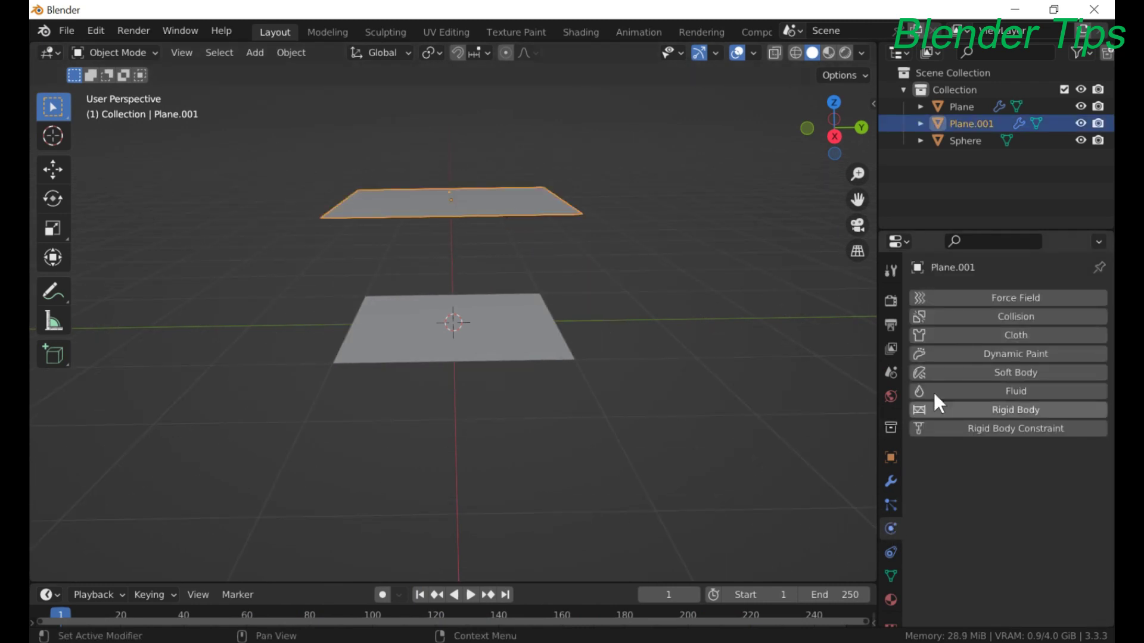
click(969, 357)
click(1033, 481)
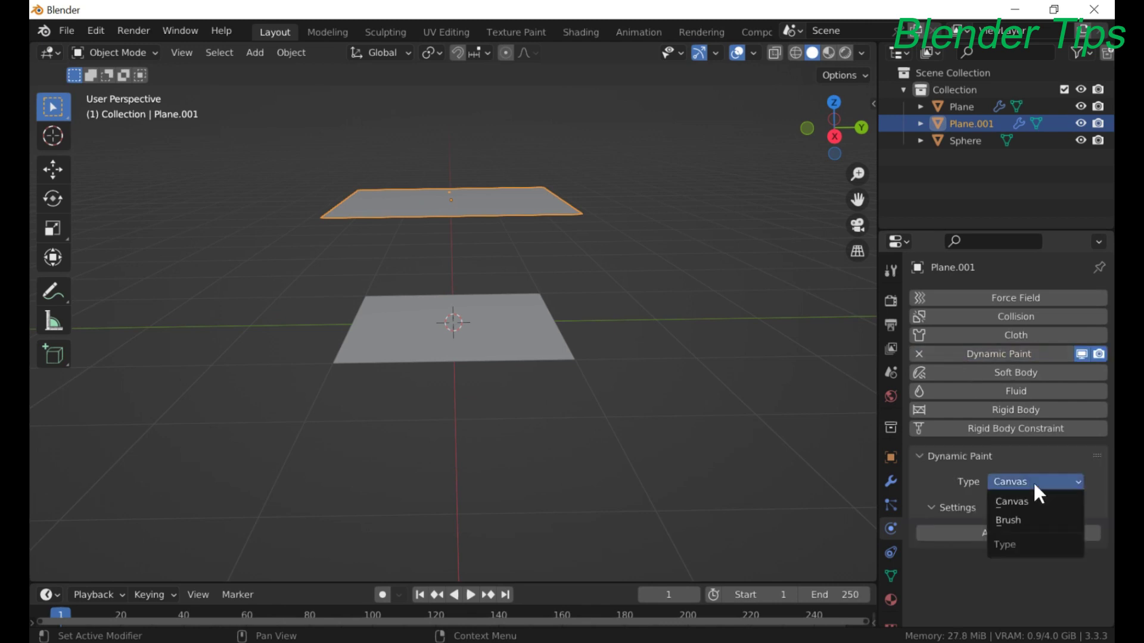
click(1031, 520)
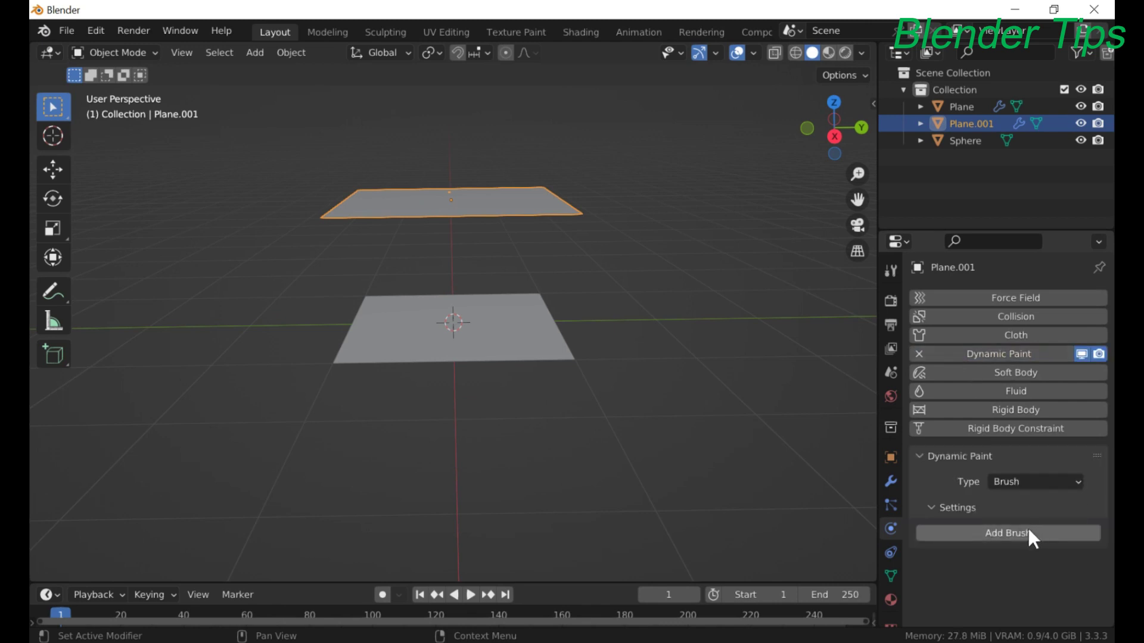
click(1029, 529)
- Set the upper plane's brush paint source to Particle System and assign ParticleSystem to it
scroll(999, 431, down, 5)
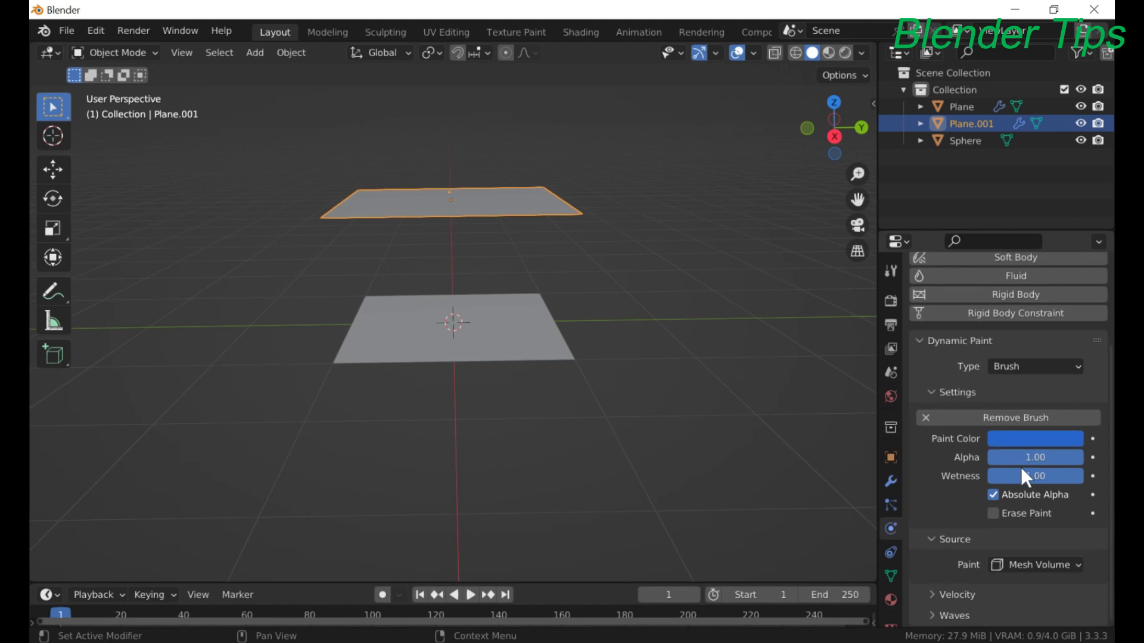
click(1063, 564)
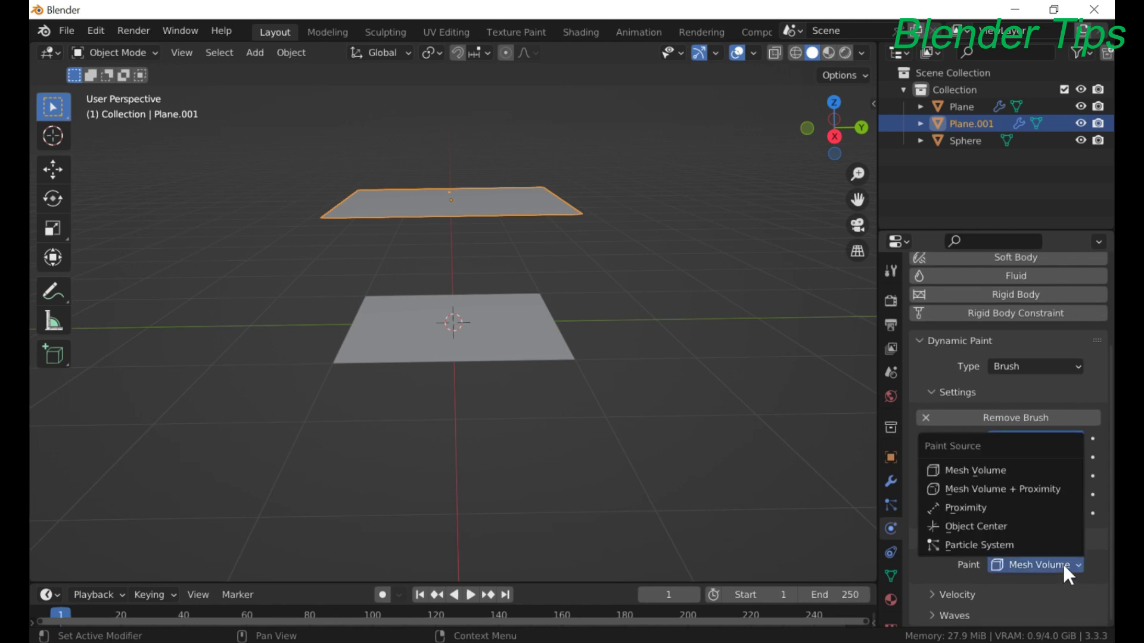
click(992, 539)
scroll(992, 525, down, 1)
click(1013, 569)
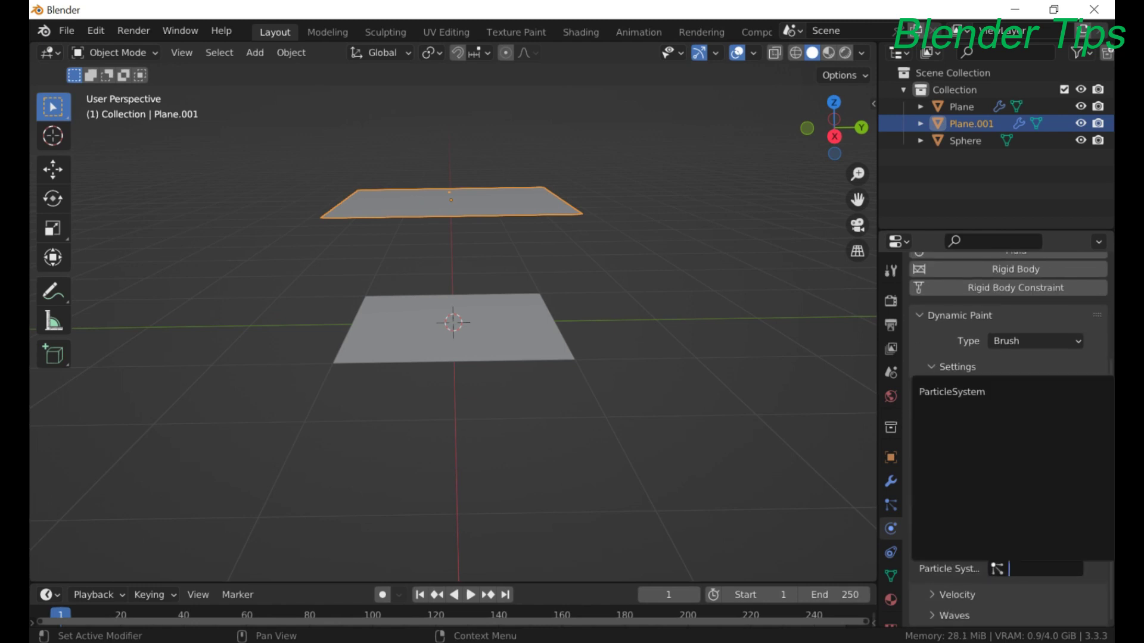
key(Return)
- Play the animation to examine the waves the drops create on the lower plane
scroll(425, 343, up, 5)
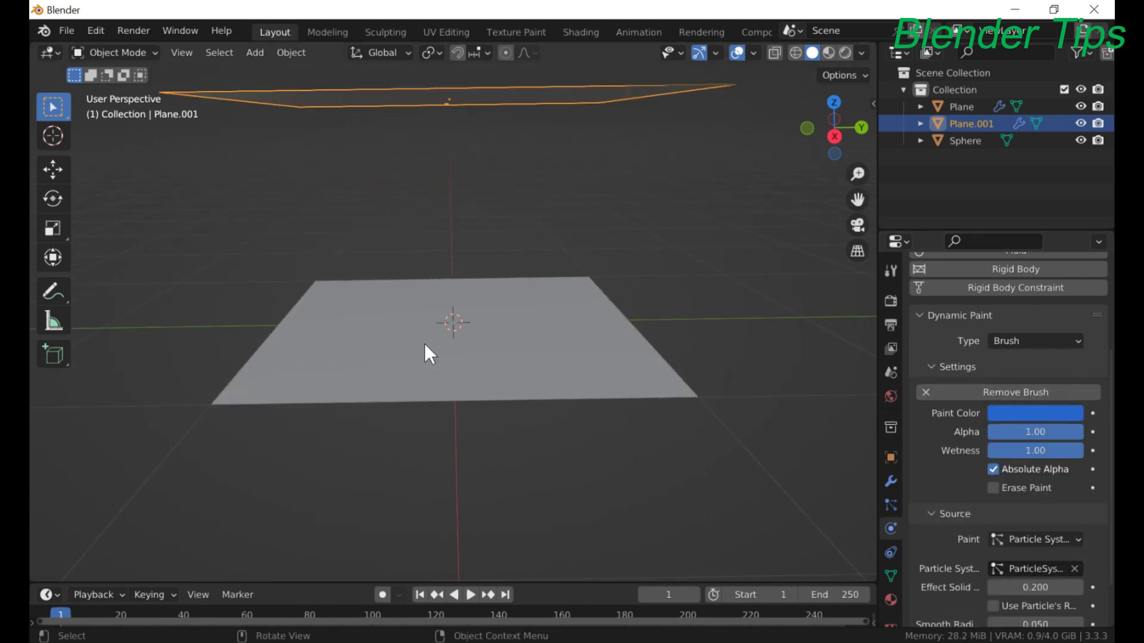
middle_drag(424, 343, 417, 358)
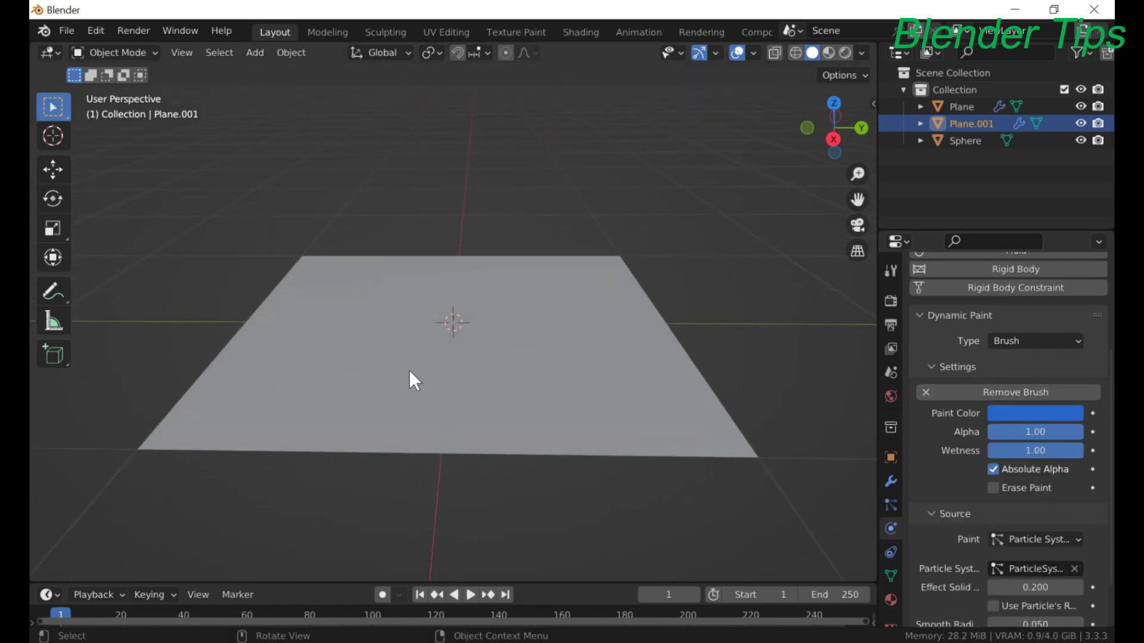
key(space)
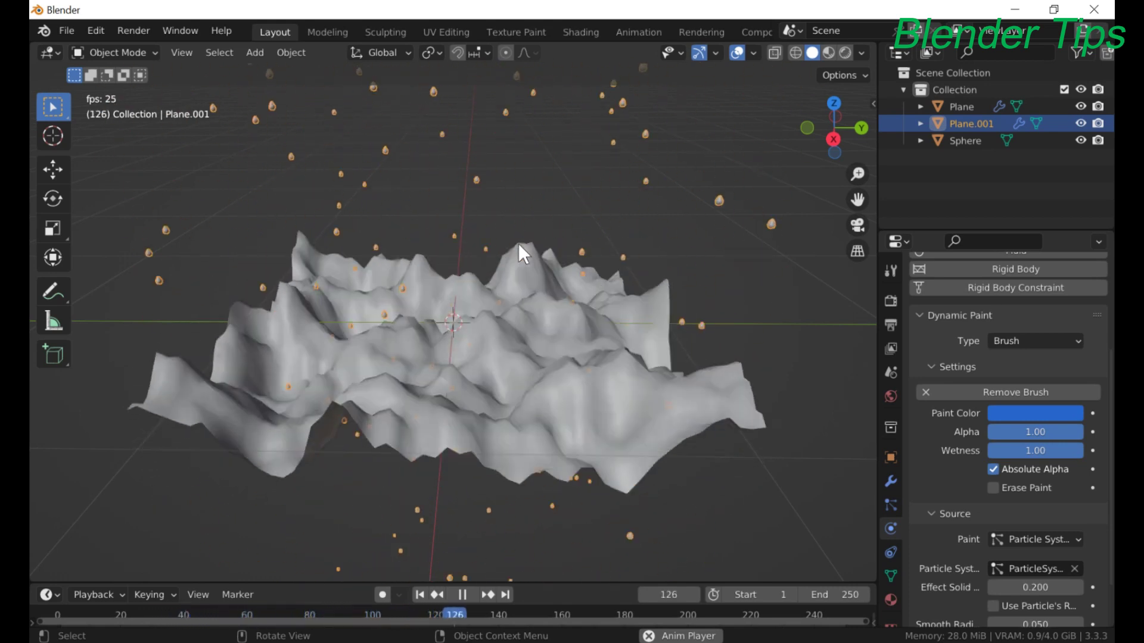
key(space)
key(space)
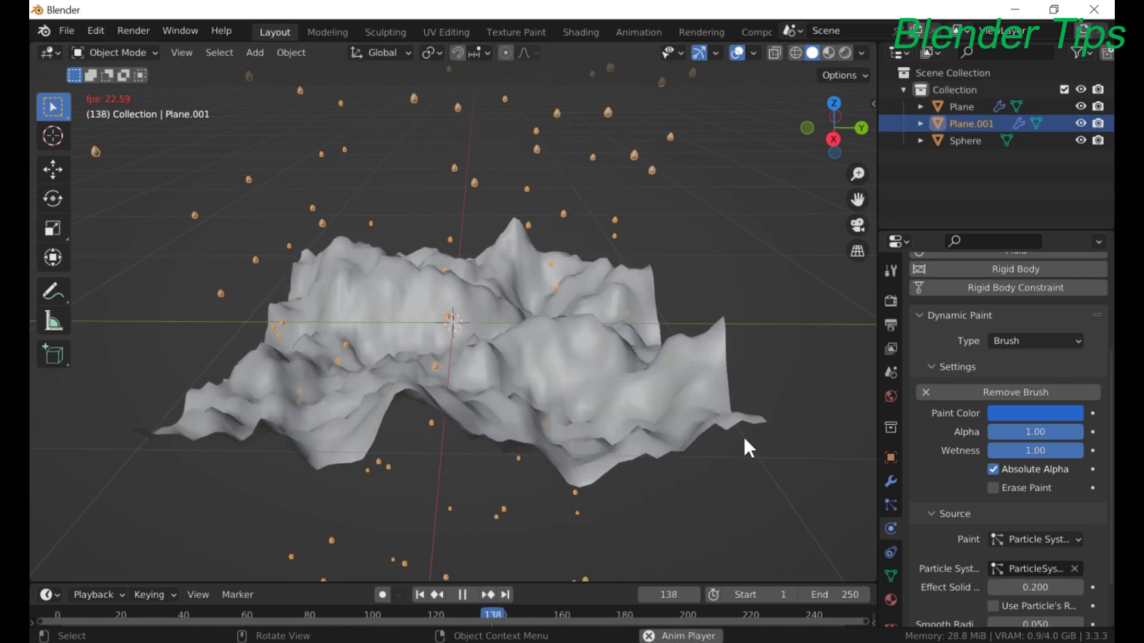
- Set the lower plane's Dynamic Paint wave surface to a scale influence of 0.10 and a radius of 0.73
scroll(965, 520, down, 2)
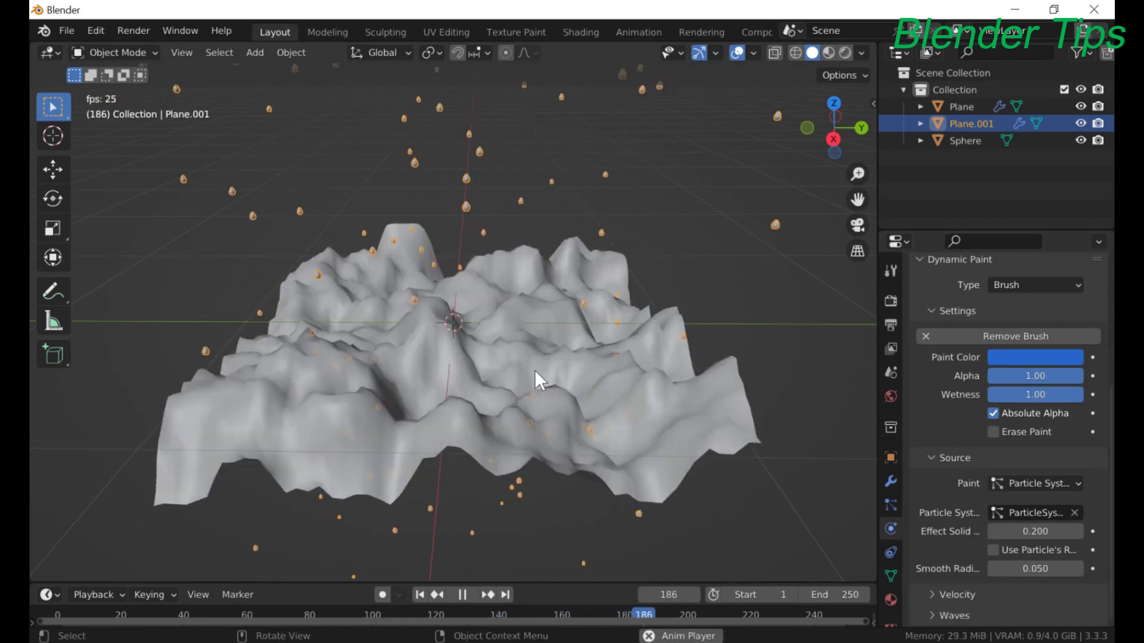
click(531, 366)
scroll(965, 480, down, 4)
scroll(972, 493, down, 1)
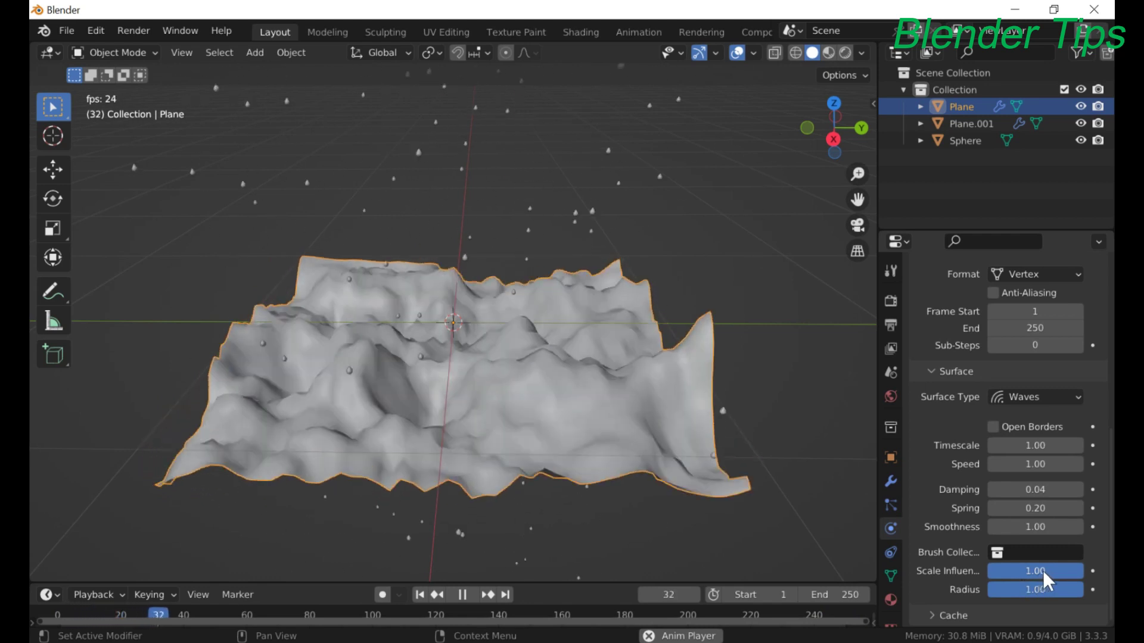
drag(1043, 571, 961, 571)
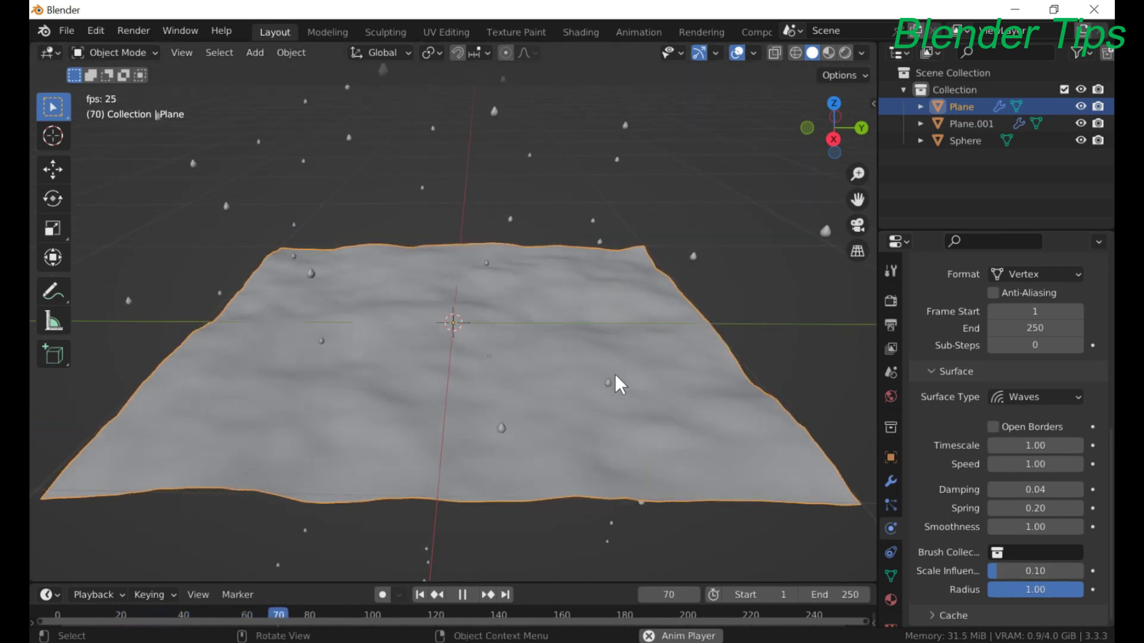
drag(1080, 589, 1075, 589)
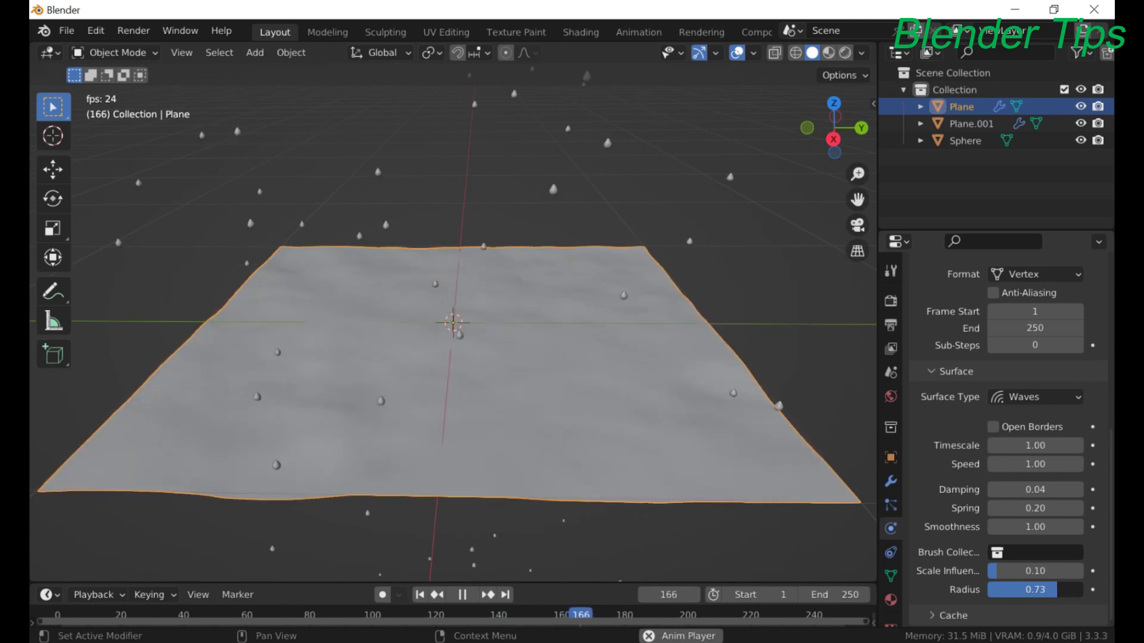
scroll(606, 370, up, 3)
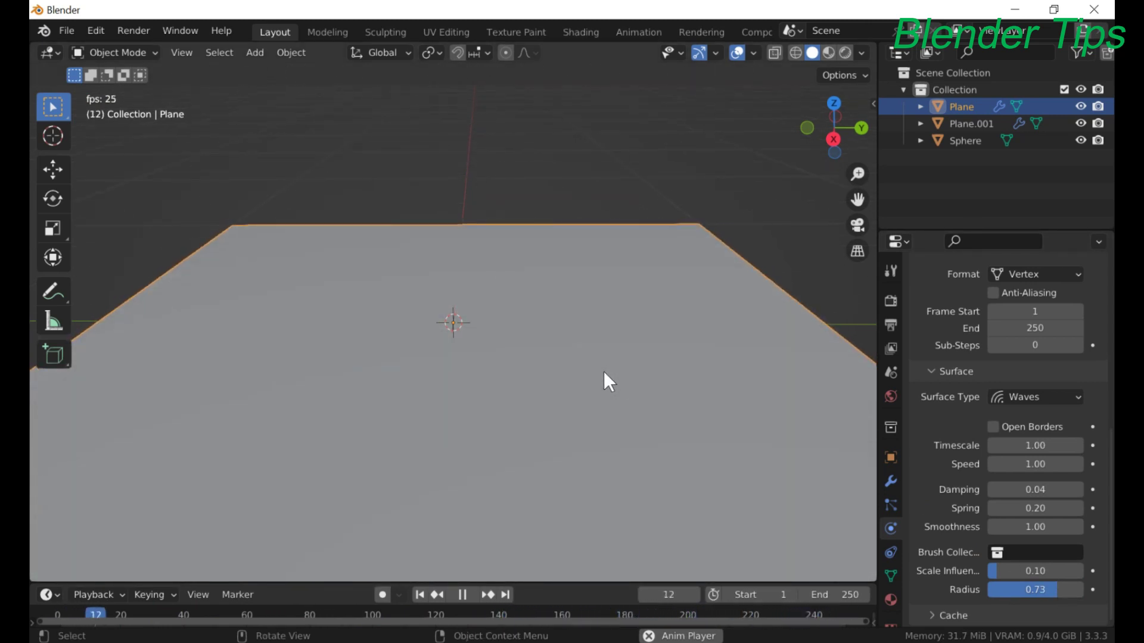
scroll(604, 374, down, 4)
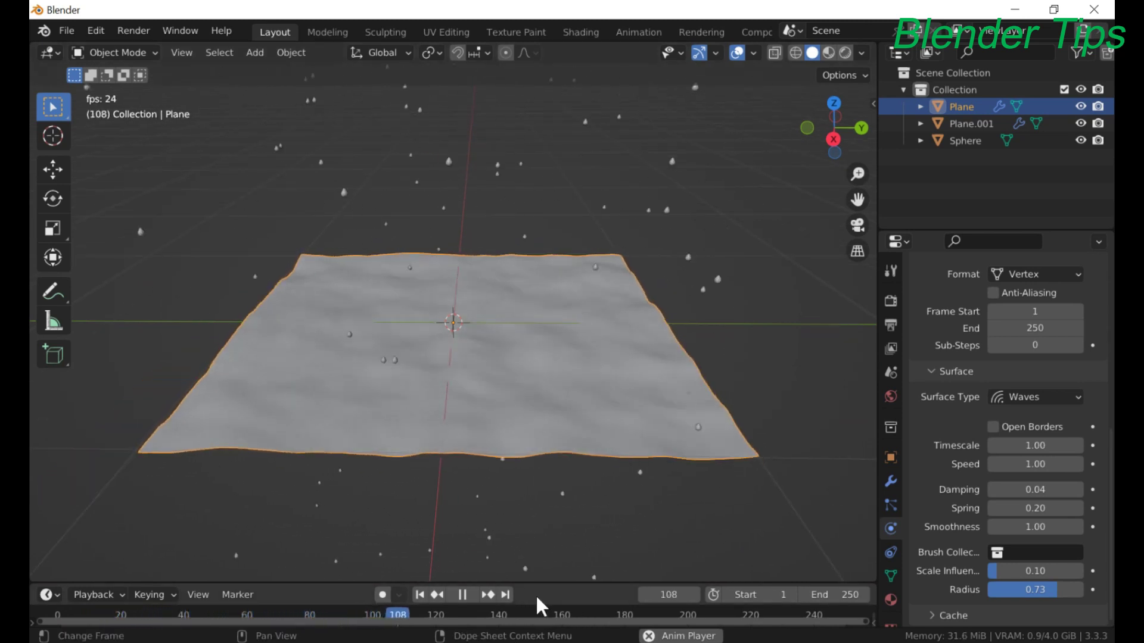
- Enlarge the timeline area and turn it into an Asset Browser, with the viewport in Material Preview shading
drag(539, 584, 540, 522)
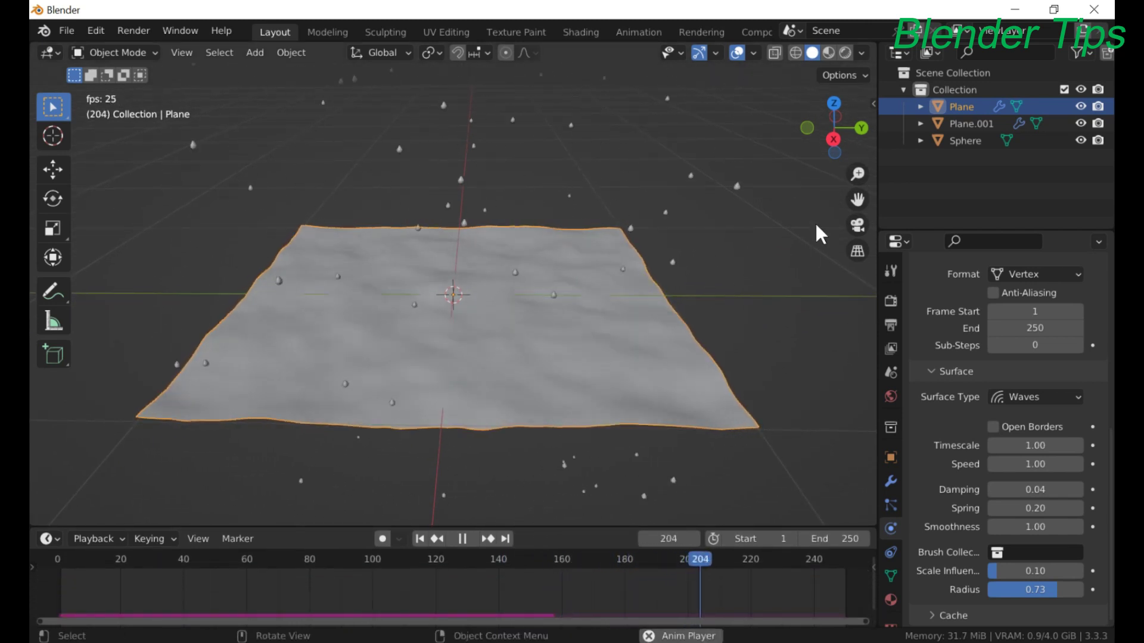
click(830, 53)
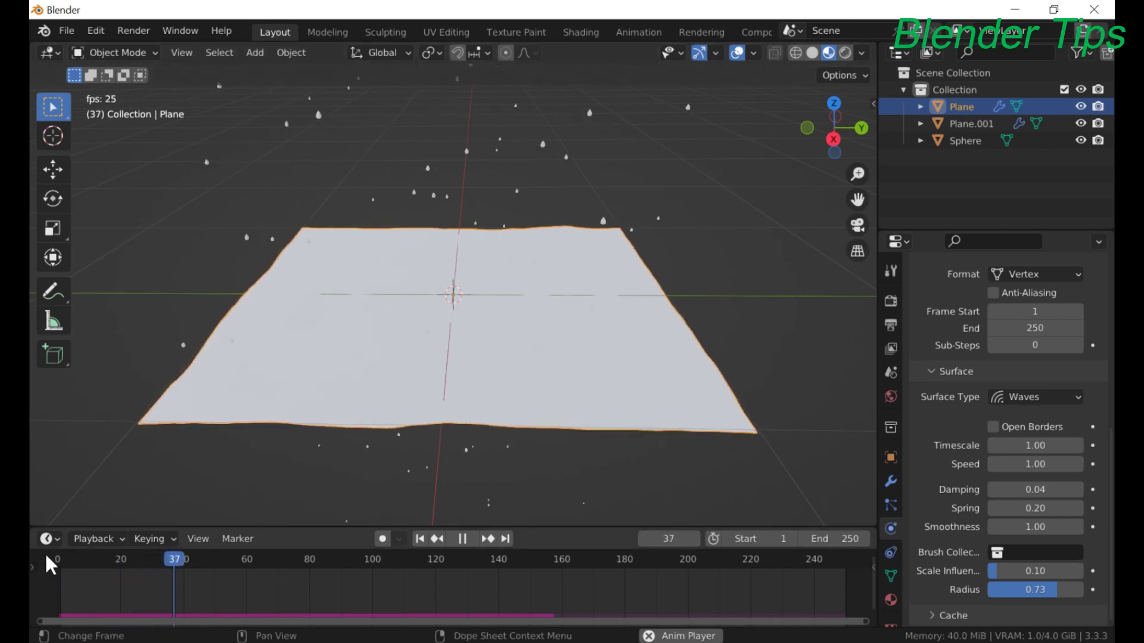
click(46, 539)
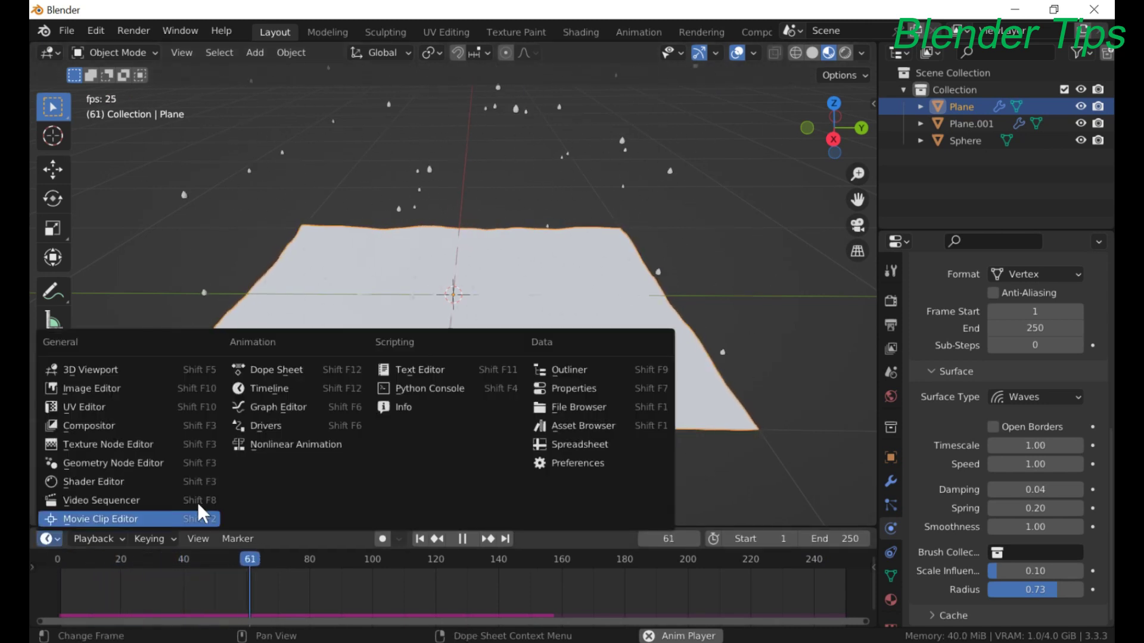
click(574, 425)
- Apply the Architectural Glass material from the Glass + Ice catalog of the Materials library to the lower plane
click(74, 565)
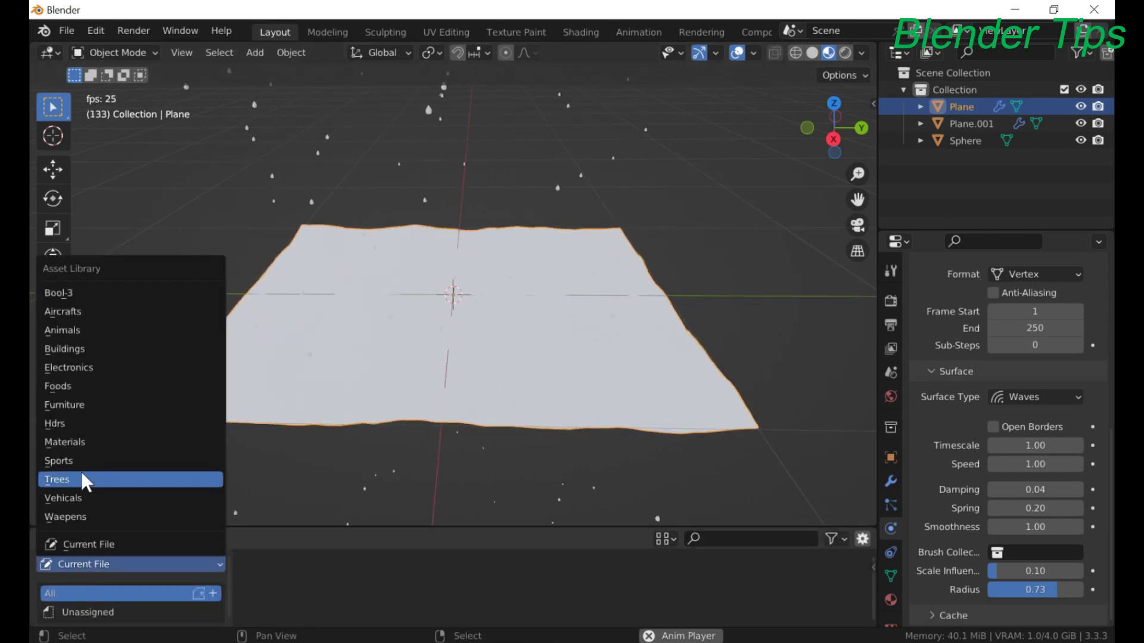
click(79, 442)
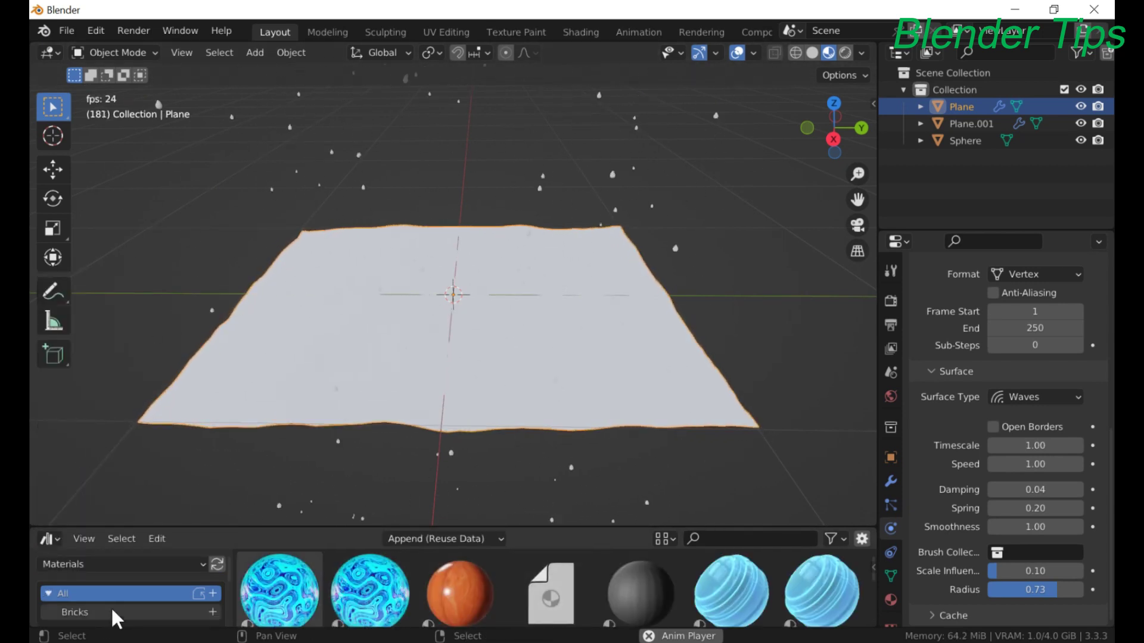
scroll(111, 606, down, 5)
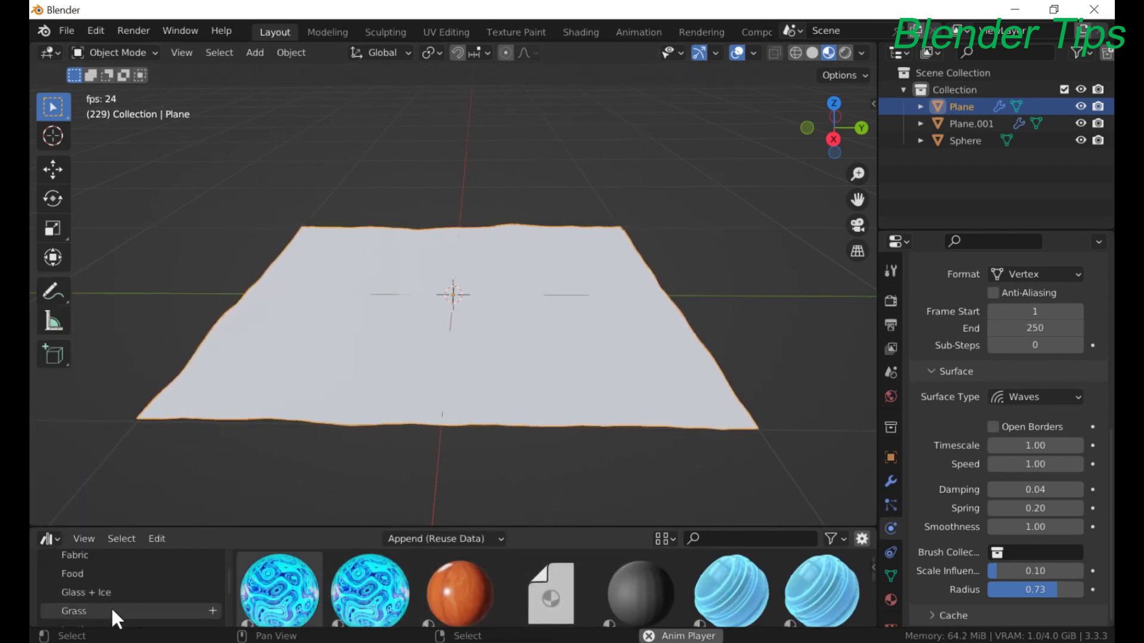
click(114, 592)
drag(458, 603, 570, 445)
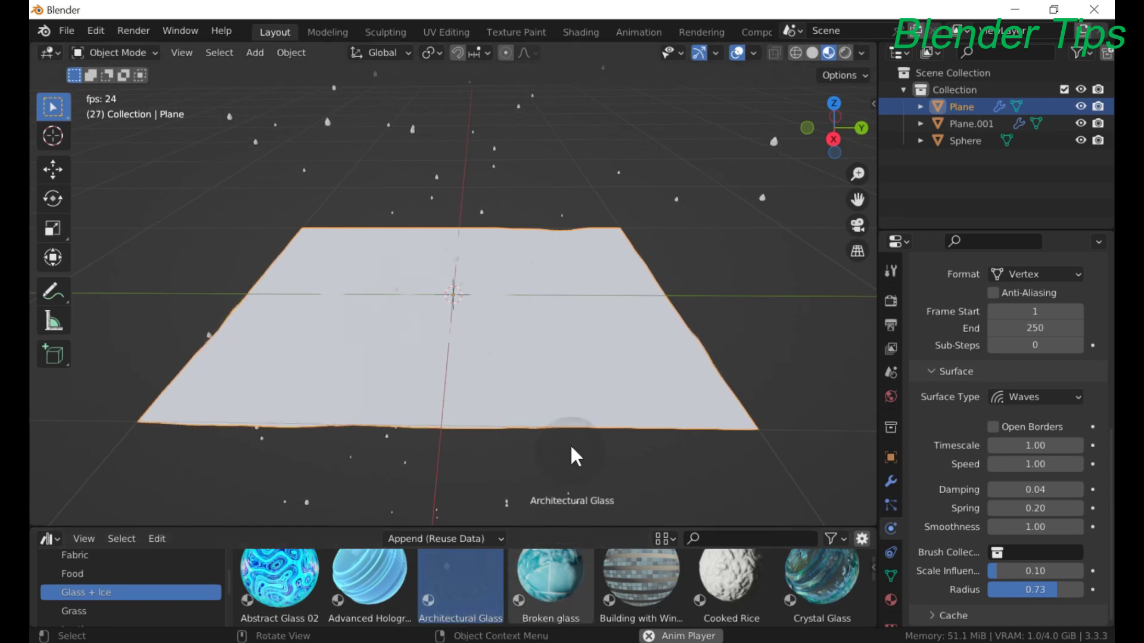
drag(552, 367, 549, 360)
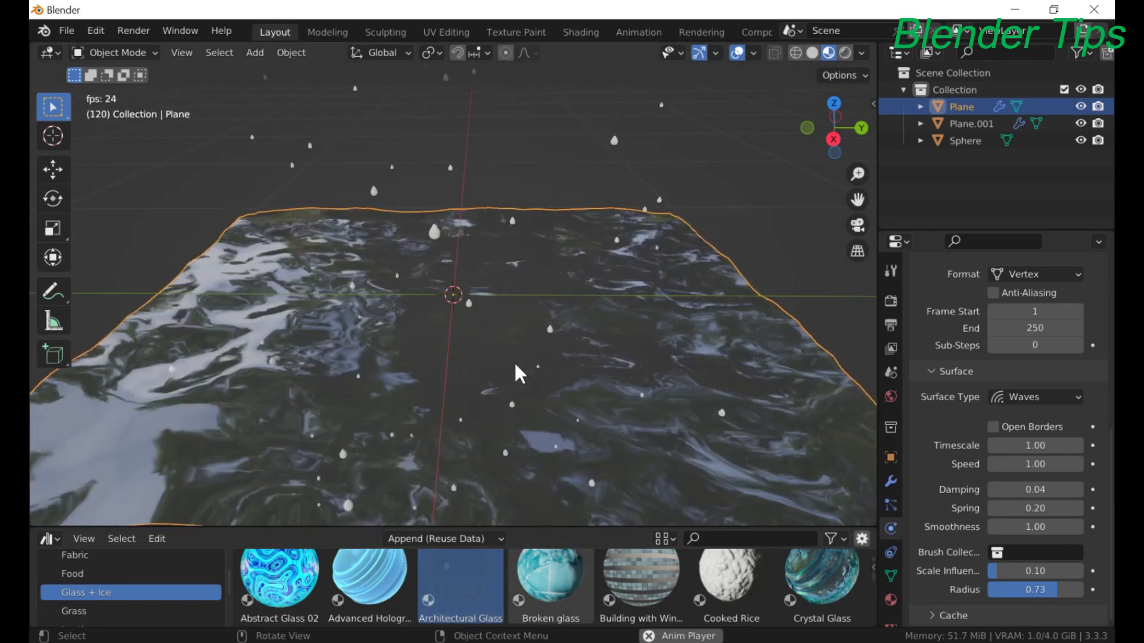
- Apply the Architectural Glass material from the Glass + Ice catalog to the teardrop sphere beside the planes
scroll(516, 365, down, 5)
scroll(648, 352, down, 5)
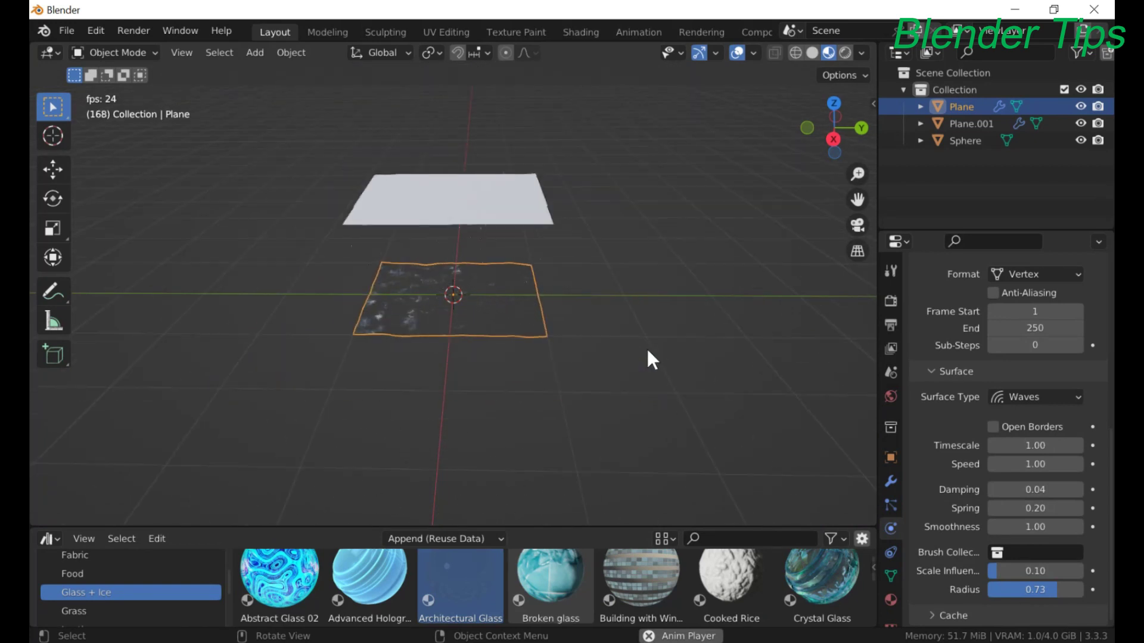
scroll(648, 353, down, 3)
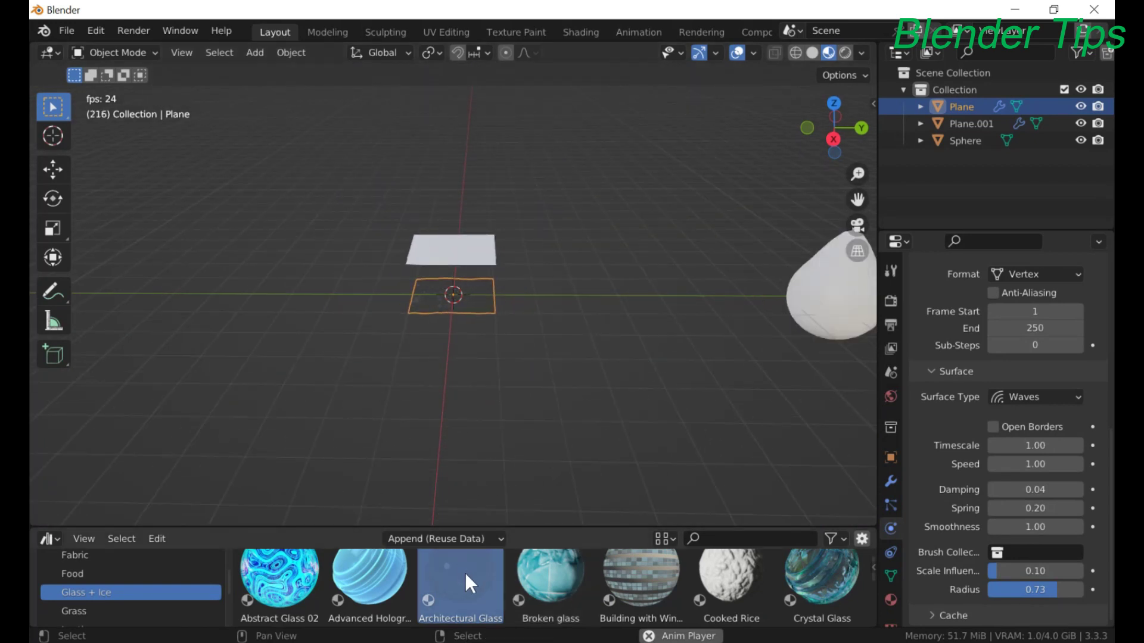
drag(464, 574, 824, 306)
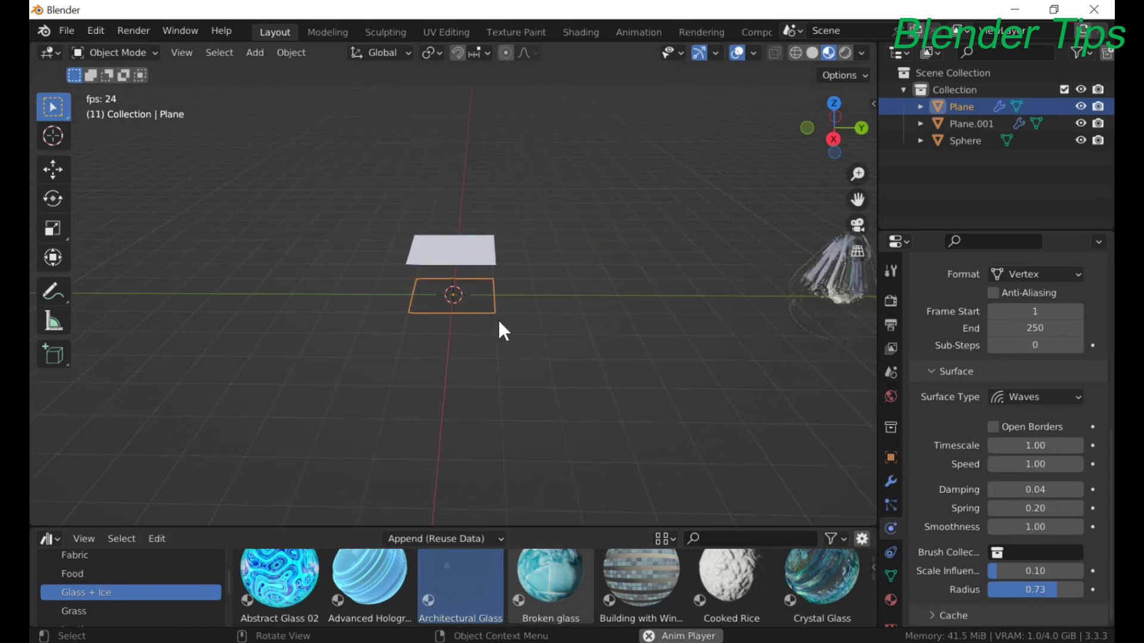
- Turn the Asset Browser area back into a Timeline while the animation plays
scroll(498, 317, up, 6)
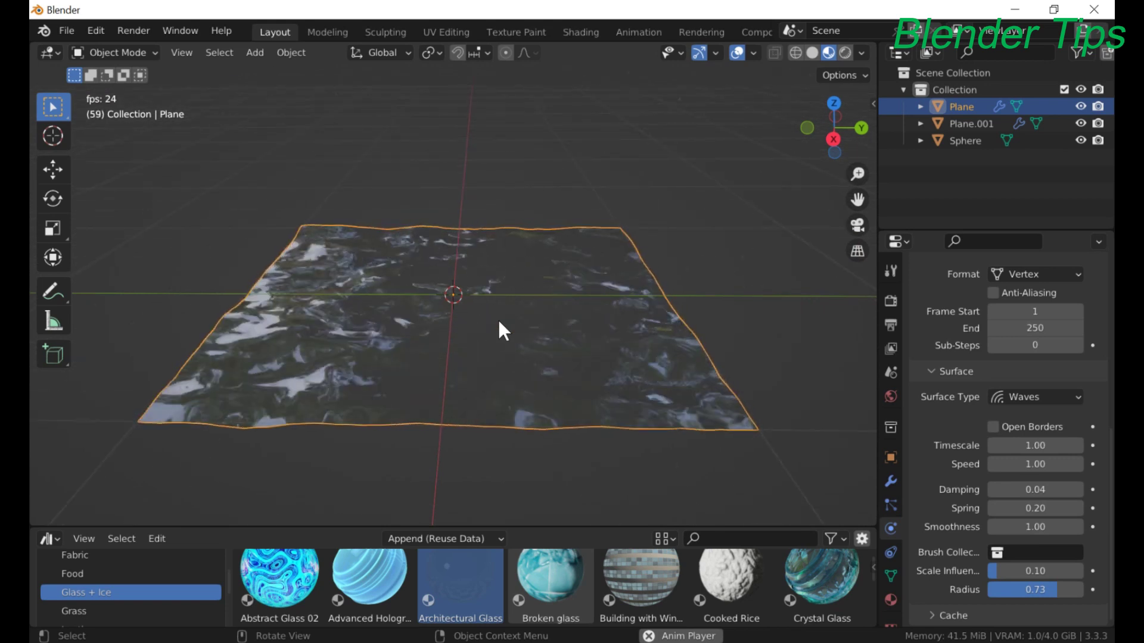
mouse_move(498, 322)
middle_down()
mouse_move(499, 338)
mouse_move(495, 321)
middle_up()
scroll(495, 321, up, 3)
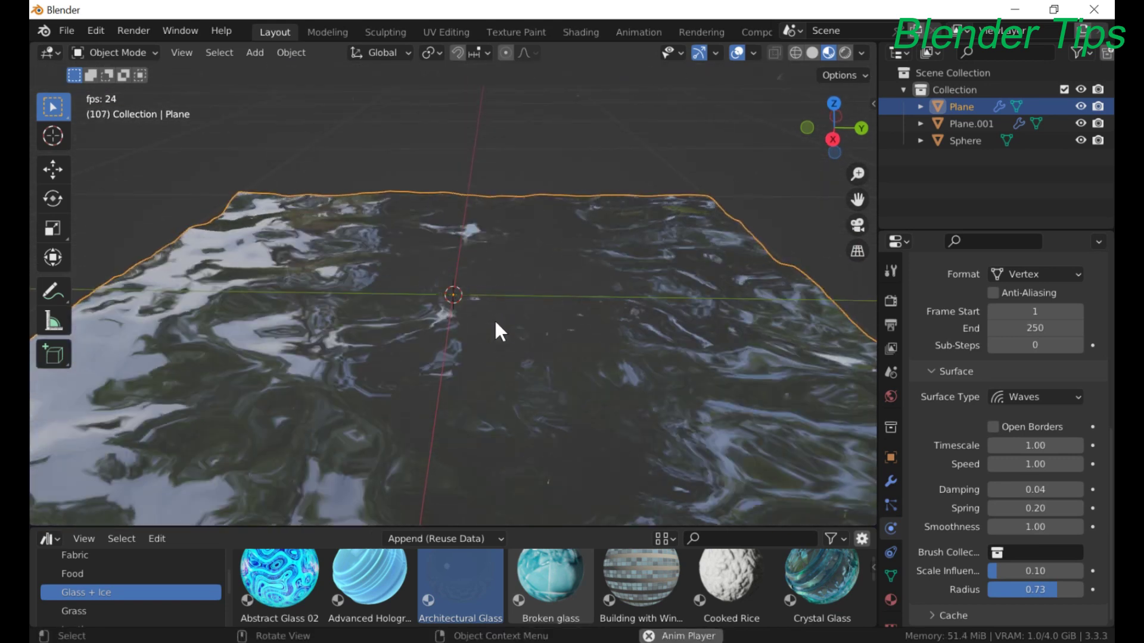
scroll(495, 321, down, 4)
scroll(496, 327, up, 1)
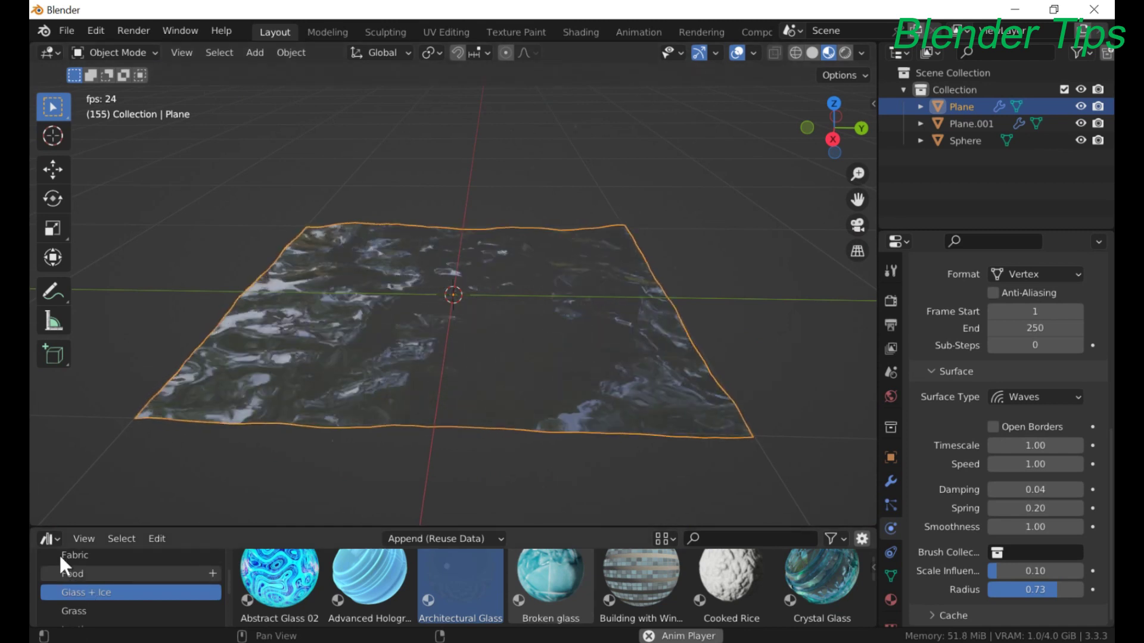
click(48, 539)
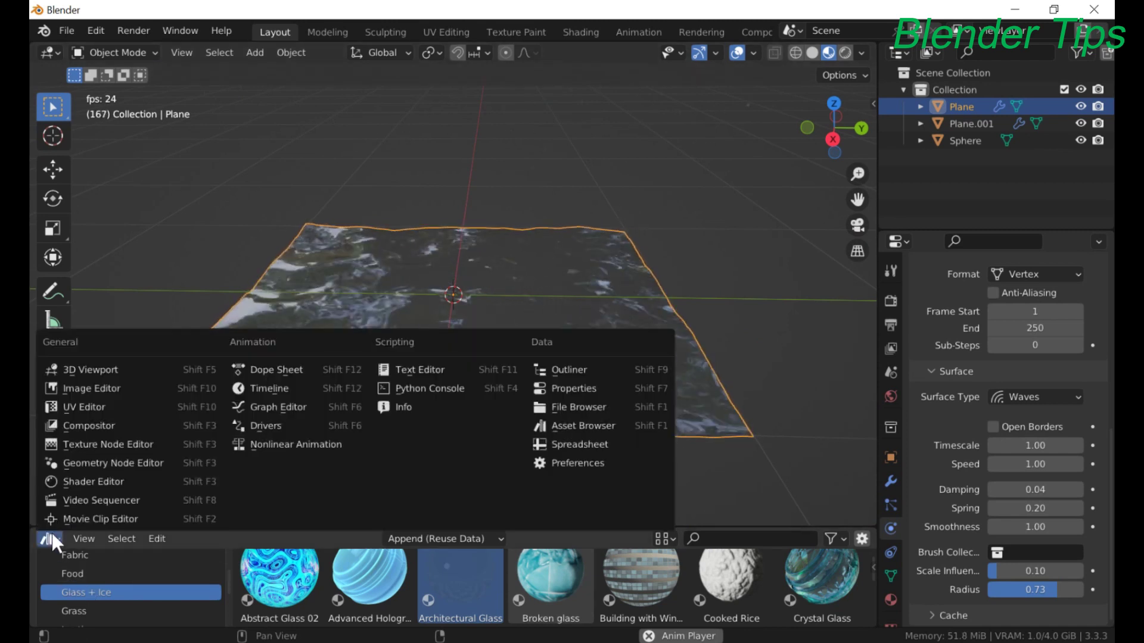
click(263, 388)
- Create a new sky world with the Dynamic Sky add-on
scroll(743, 232, down, 5)
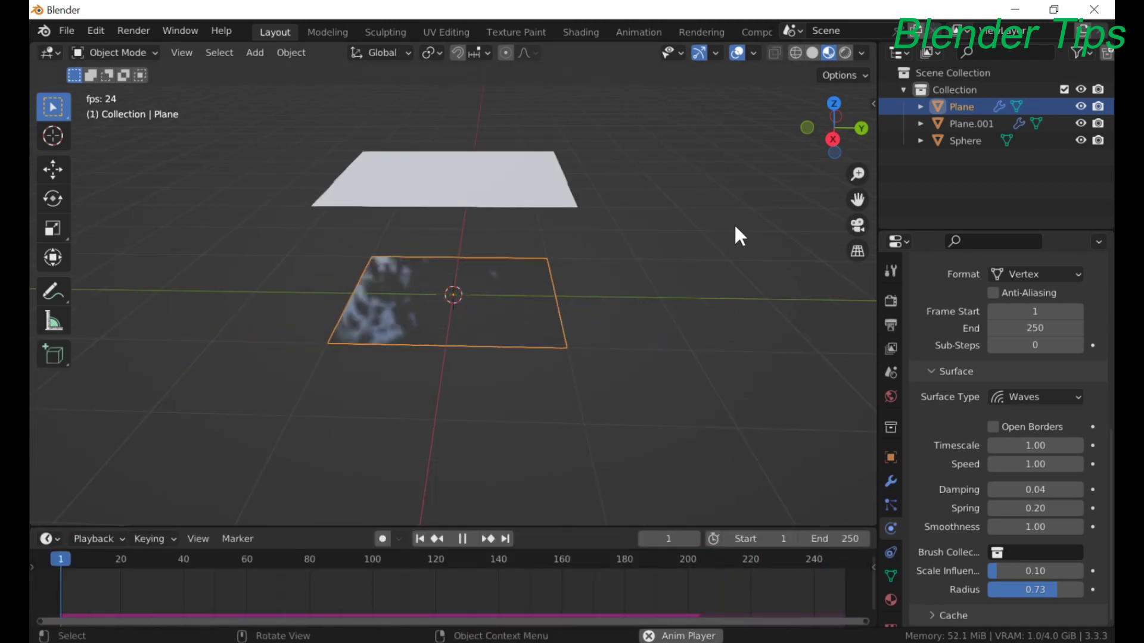
middle_drag(735, 232, 669, 230)
scroll(669, 230, up, 7)
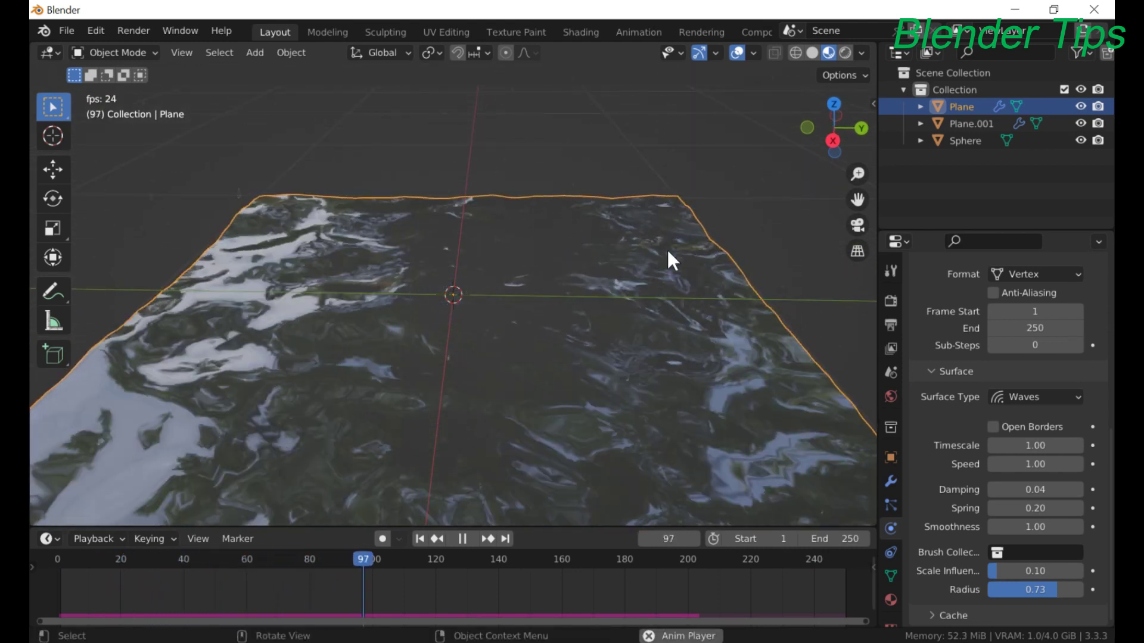
scroll(668, 252, down, 3)
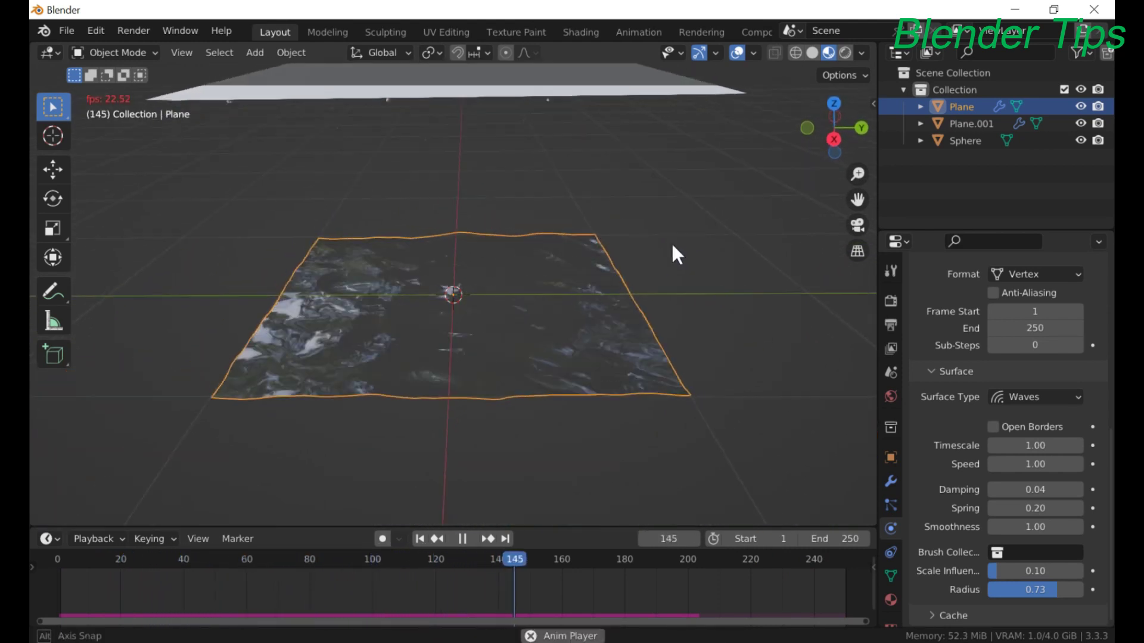
scroll(662, 238, up, 2)
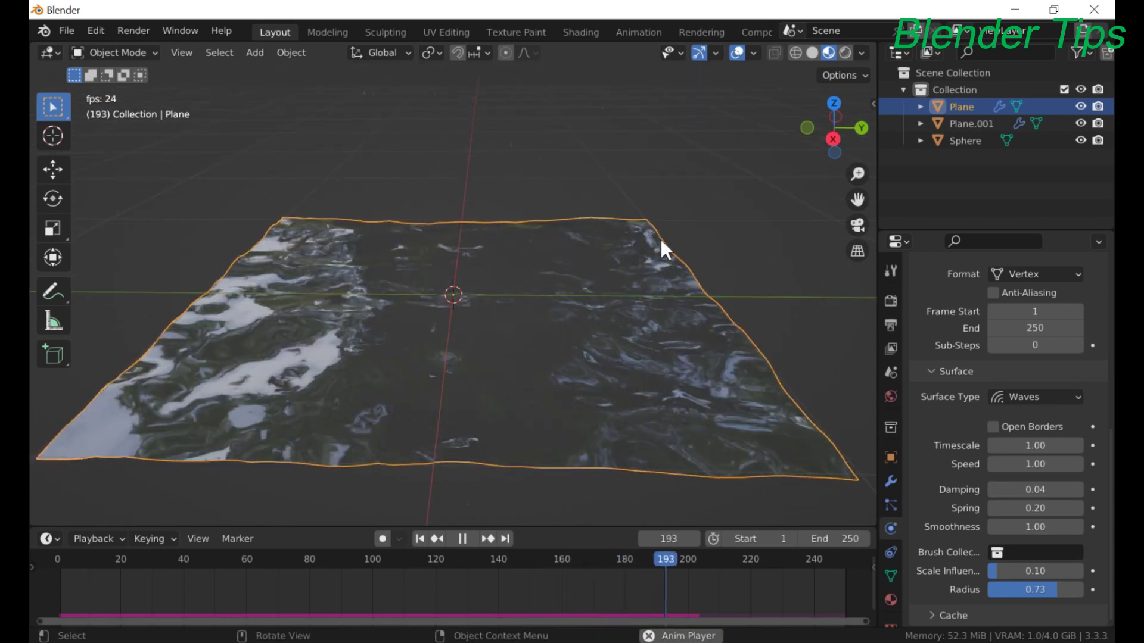
key(n)
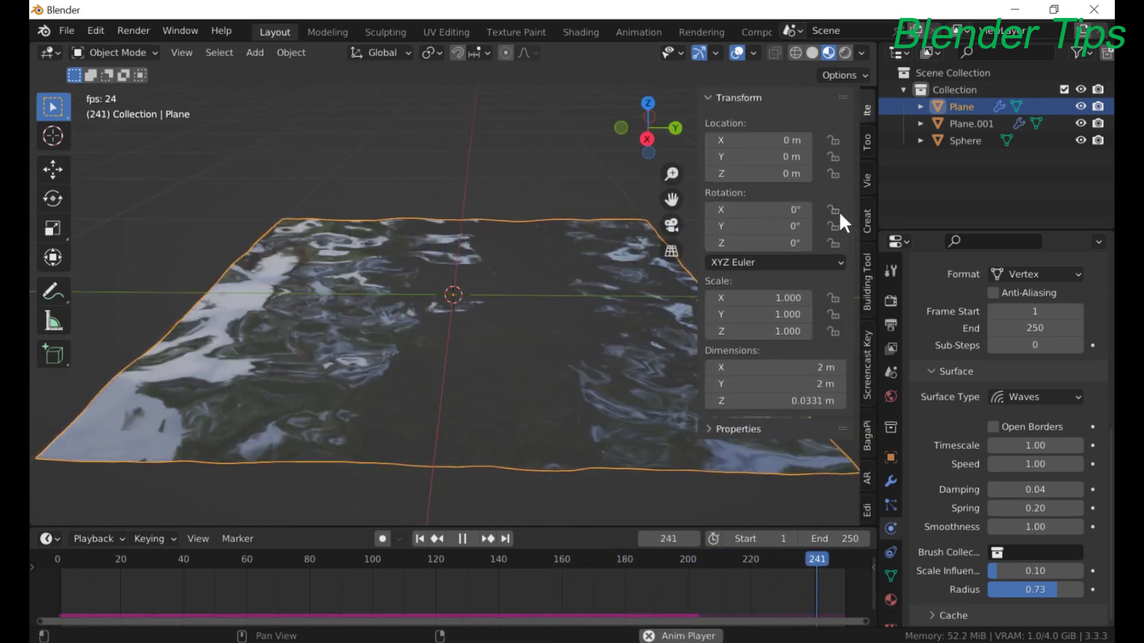
click(865, 220)
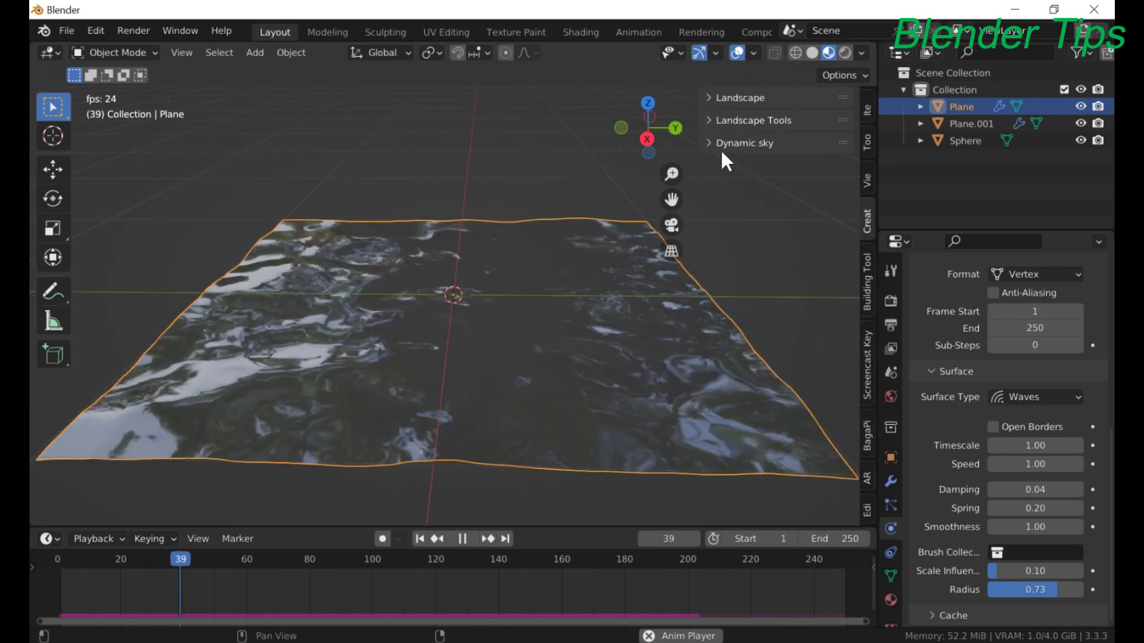
click(718, 145)
click(737, 169)
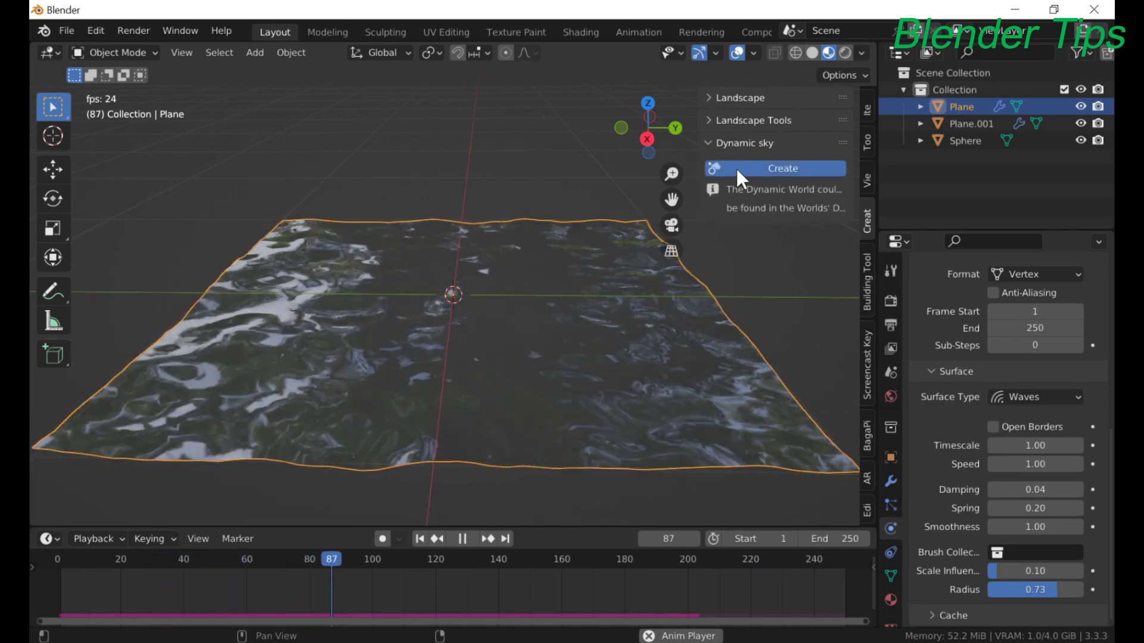
- Assign the Dynamic_1 world to the scene in place of the default world
click(891, 396)
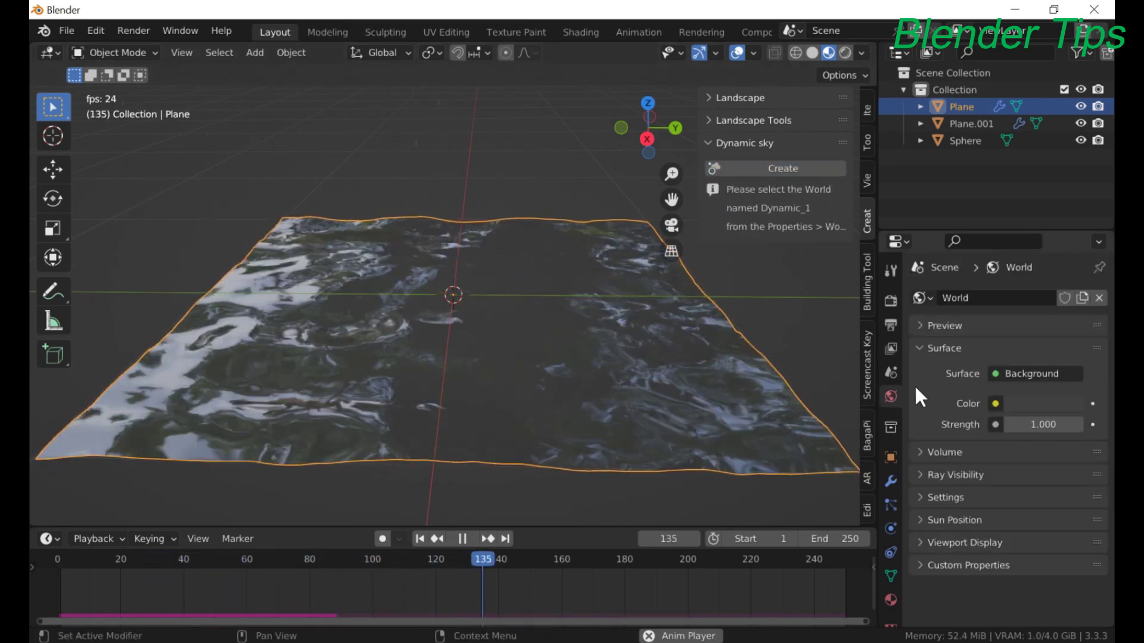
click(922, 298)
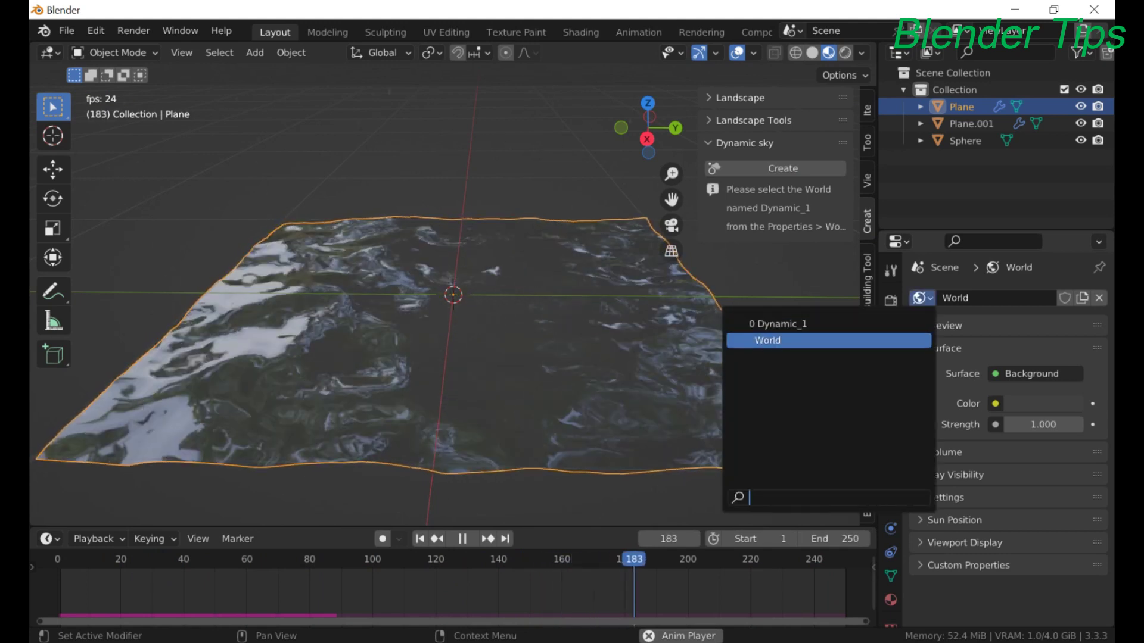
click(829, 325)
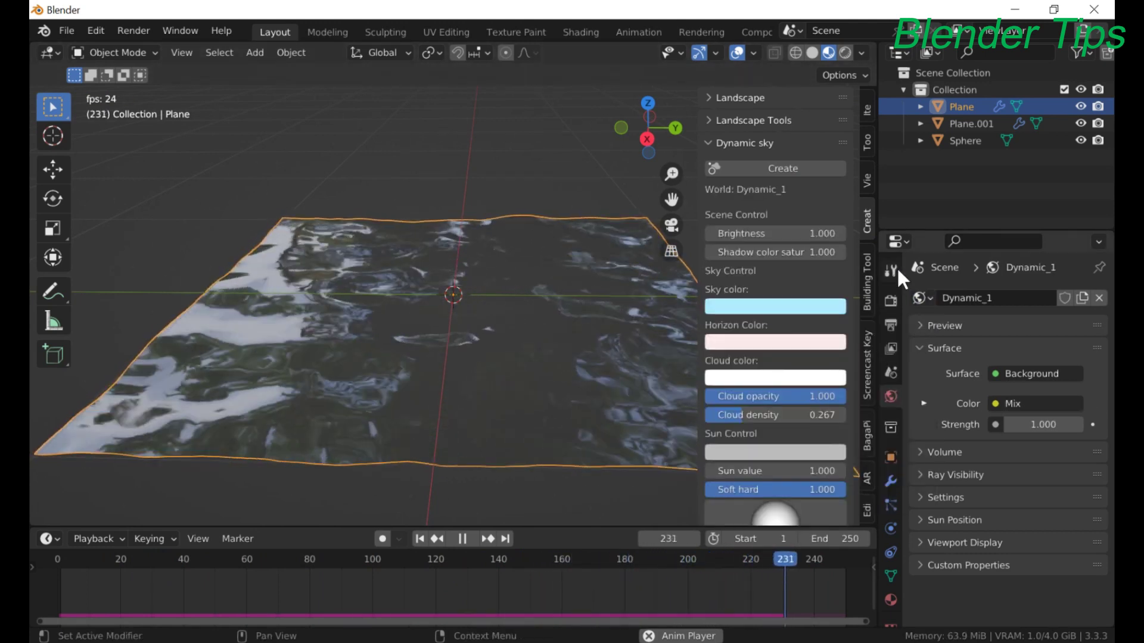
- Give the dynamic sky a deep blue sky color, a darker horizon color with value 0.313, and a cloud density of 0.977
click(813, 306)
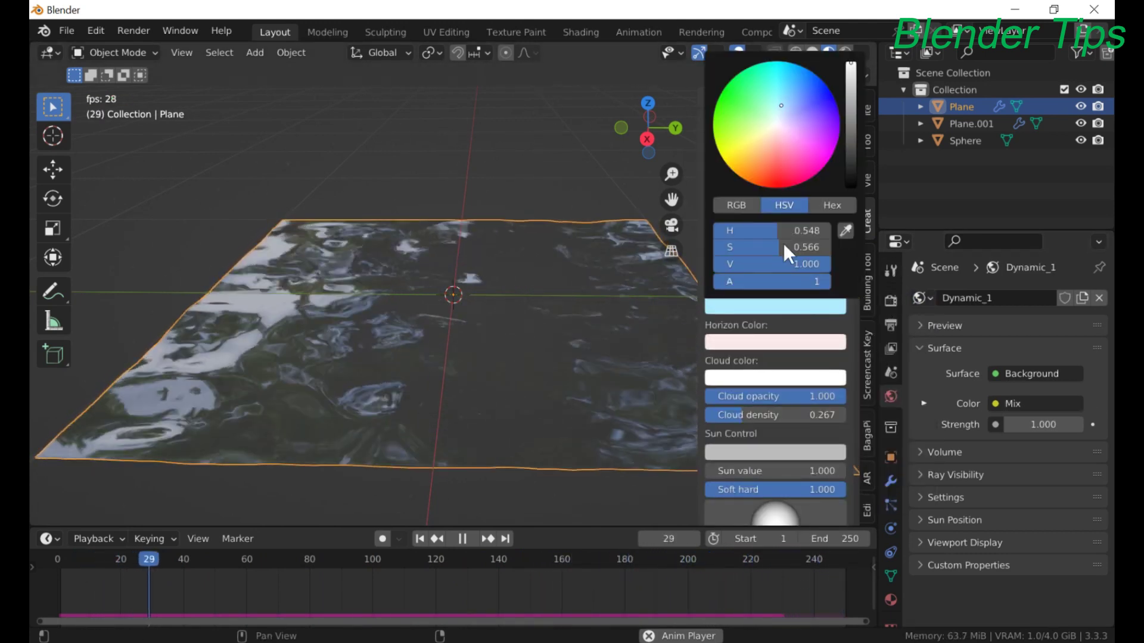
drag(784, 110, 821, 90)
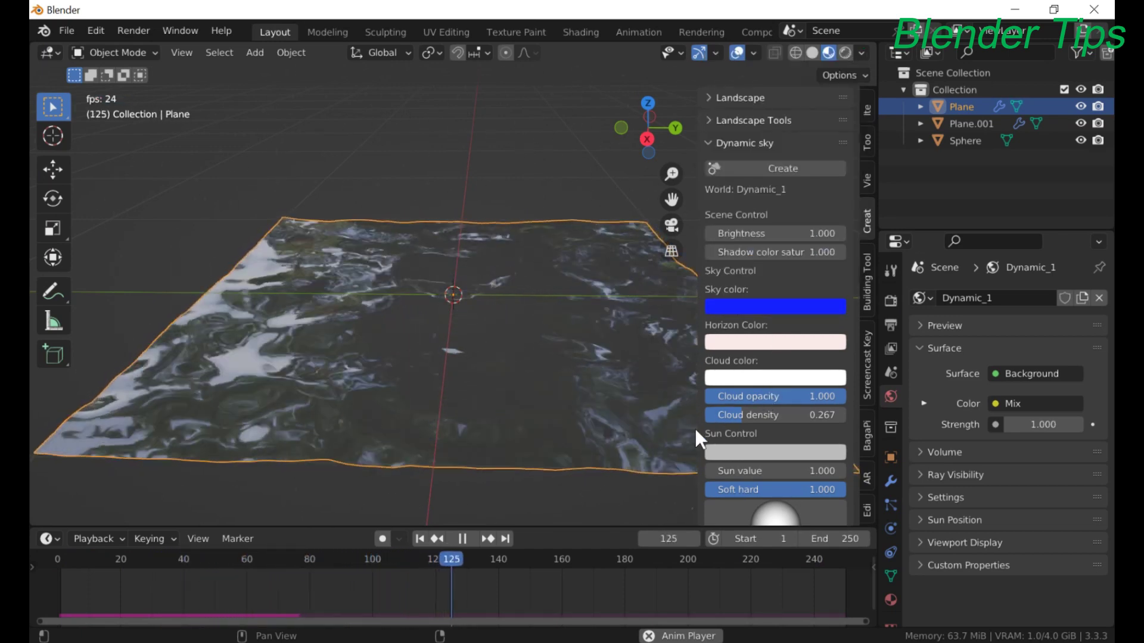
click(756, 342)
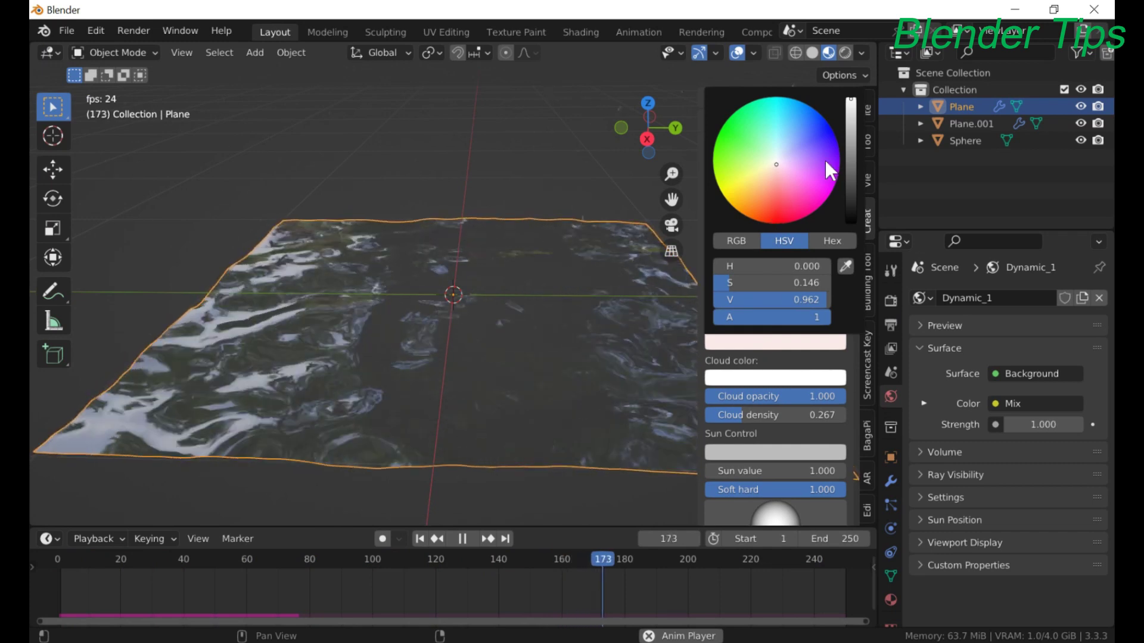
drag(852, 105, 851, 140)
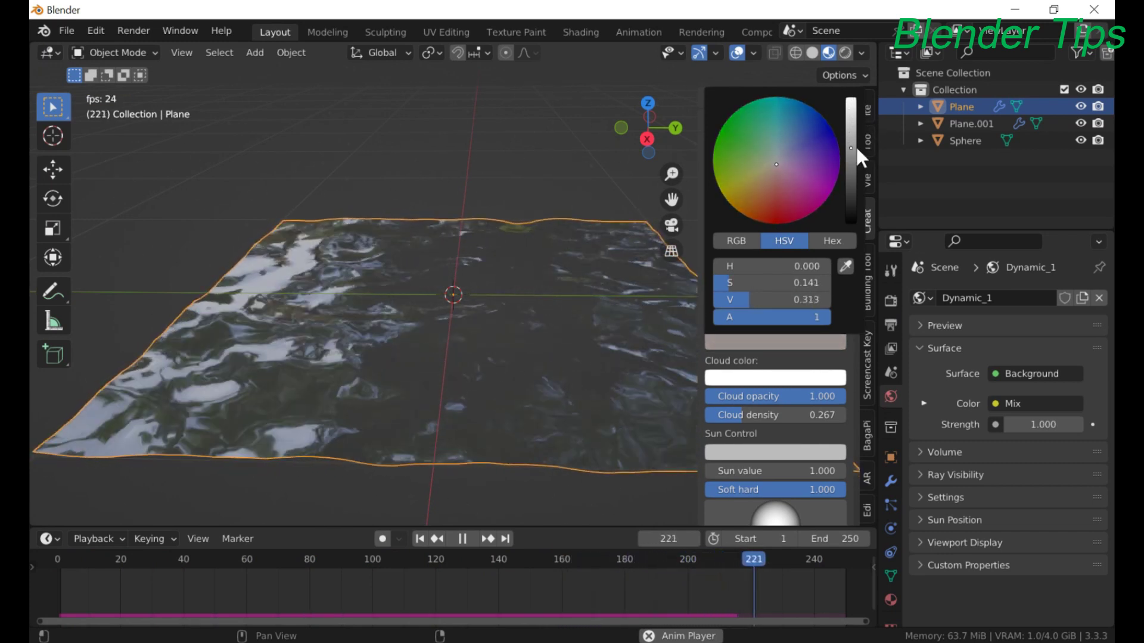
drag(736, 415, 842, 415)
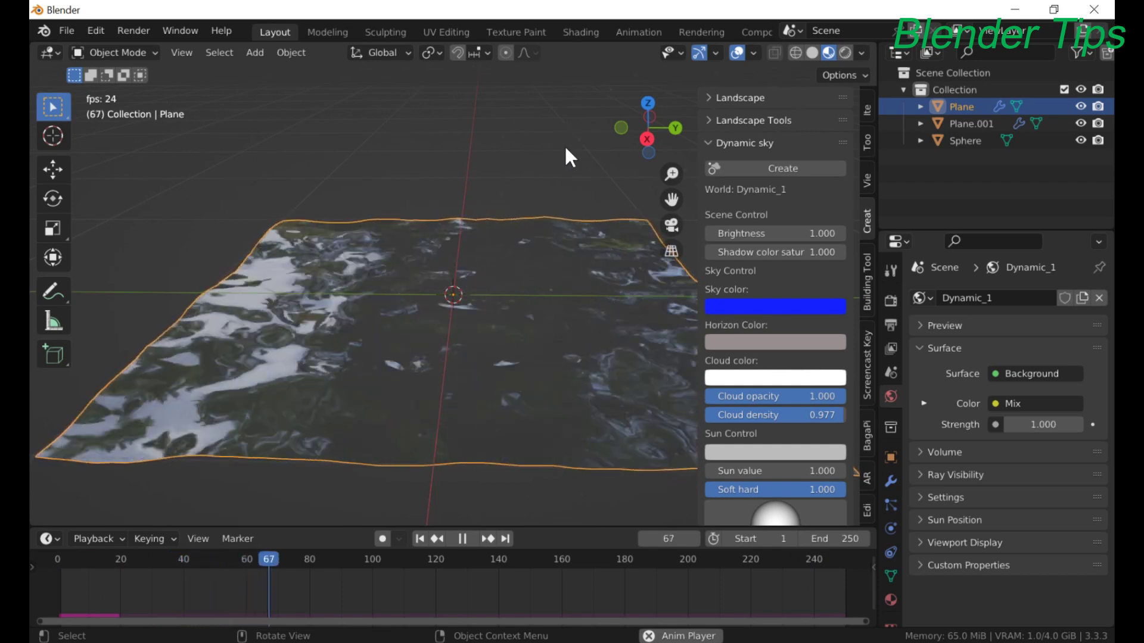
- Change the scene's render engine from Cycles to Eevee
click(892, 300)
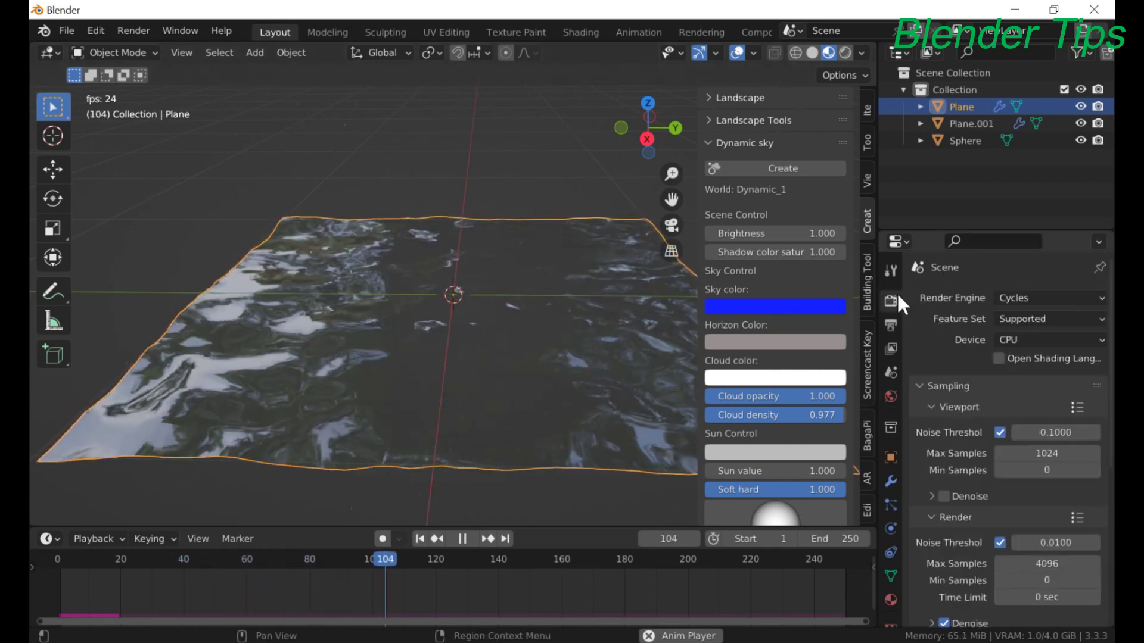
click(1007, 299)
click(1010, 317)
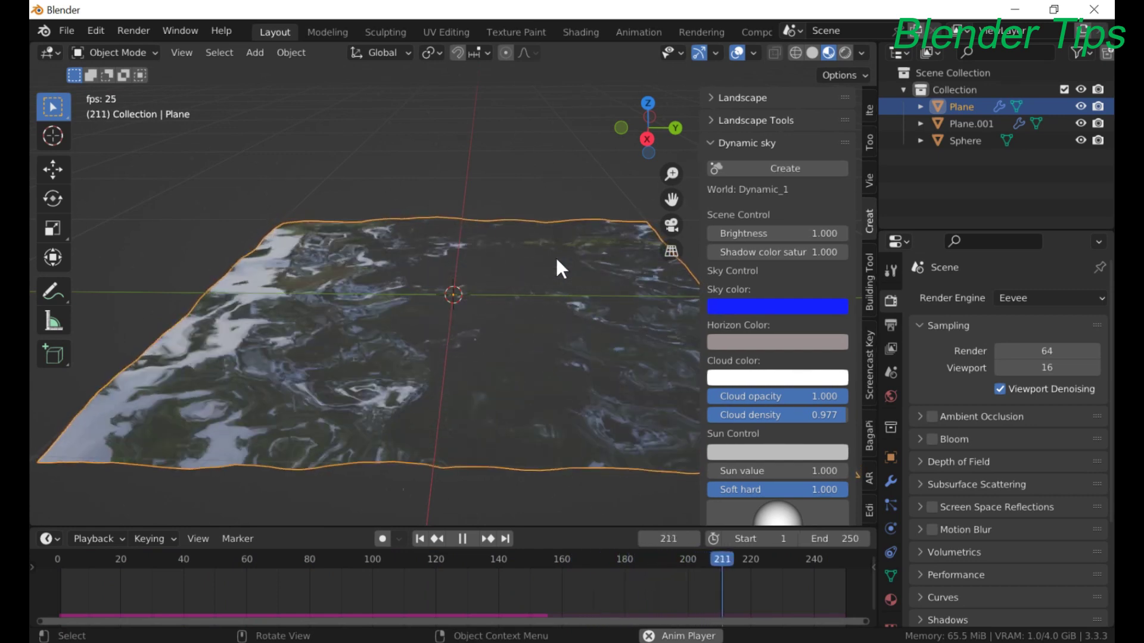
- Hide the viewport sidebar and switch to Rendered shading to view the rippling water plane under the new sky
key(n)
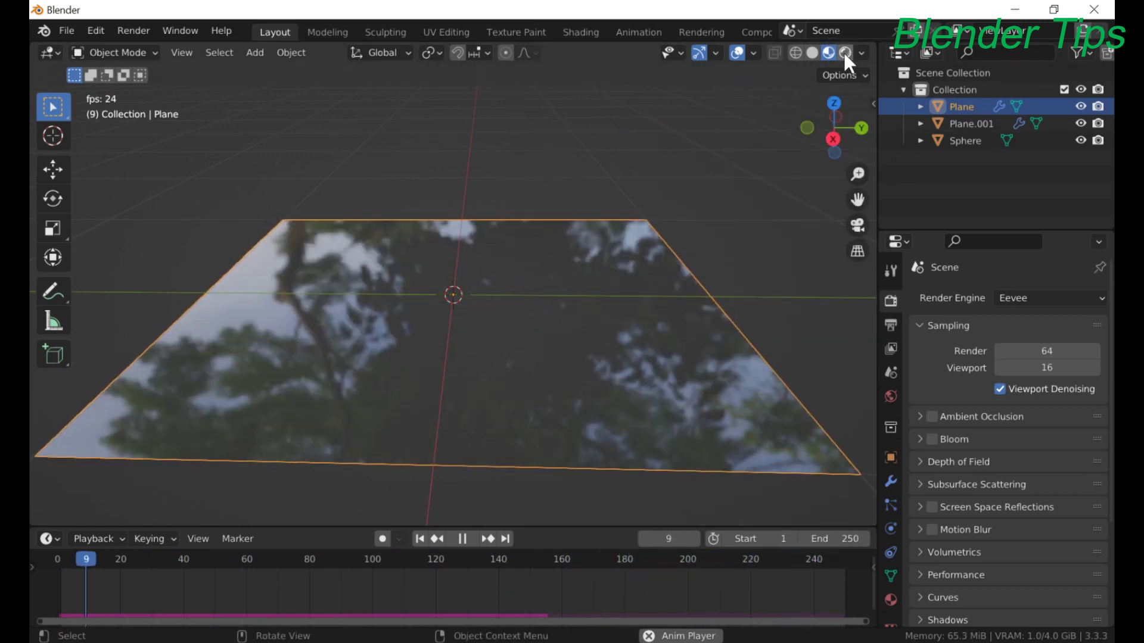
click(845, 52)
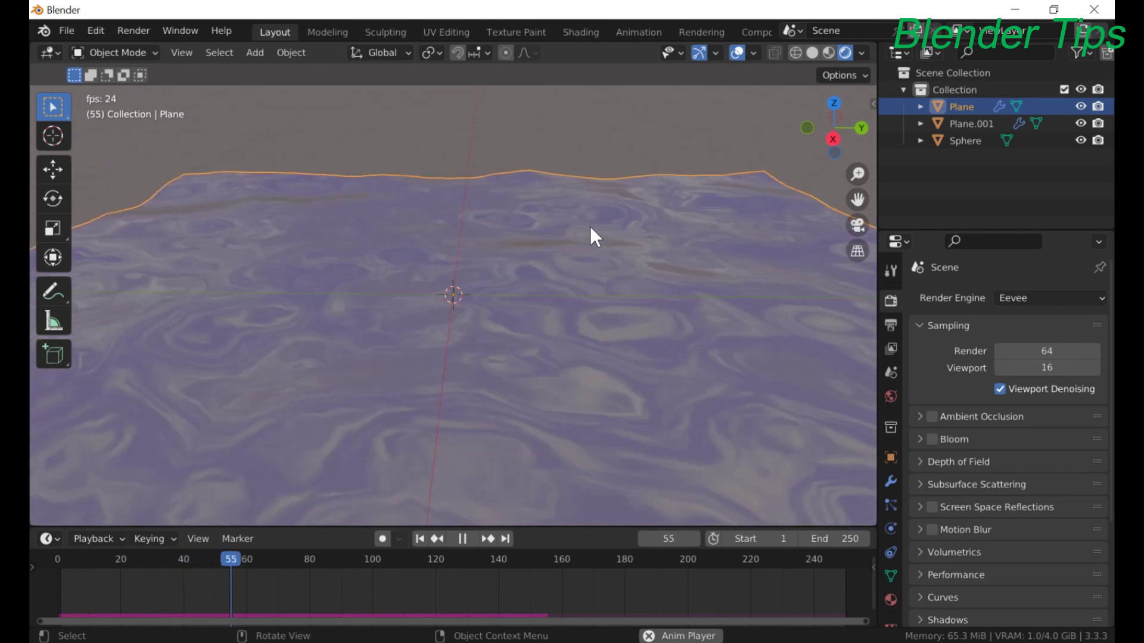
middle_drag(590, 227, 598, 203)
shift+middle_drag(554, 271, 553, 298)
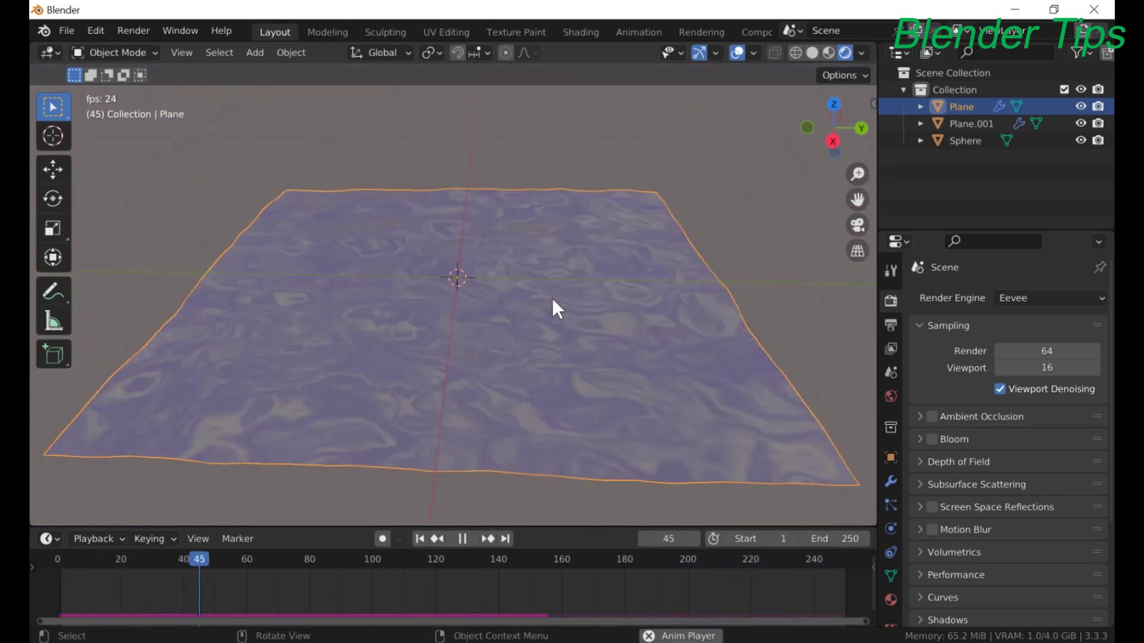